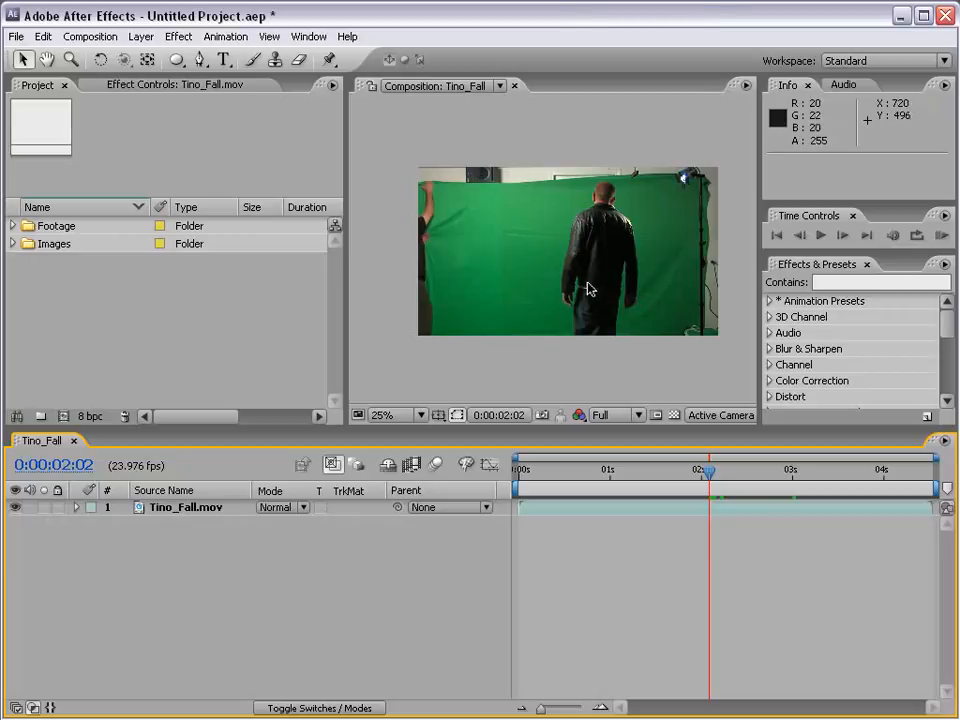
# Time-stretch the Tino_Fall.mov layer with a stretch factor of 200%, keeping the layer in-point held in place.
pyautogui.moveTo(710, 477); pyautogui.dragTo(739, 485)
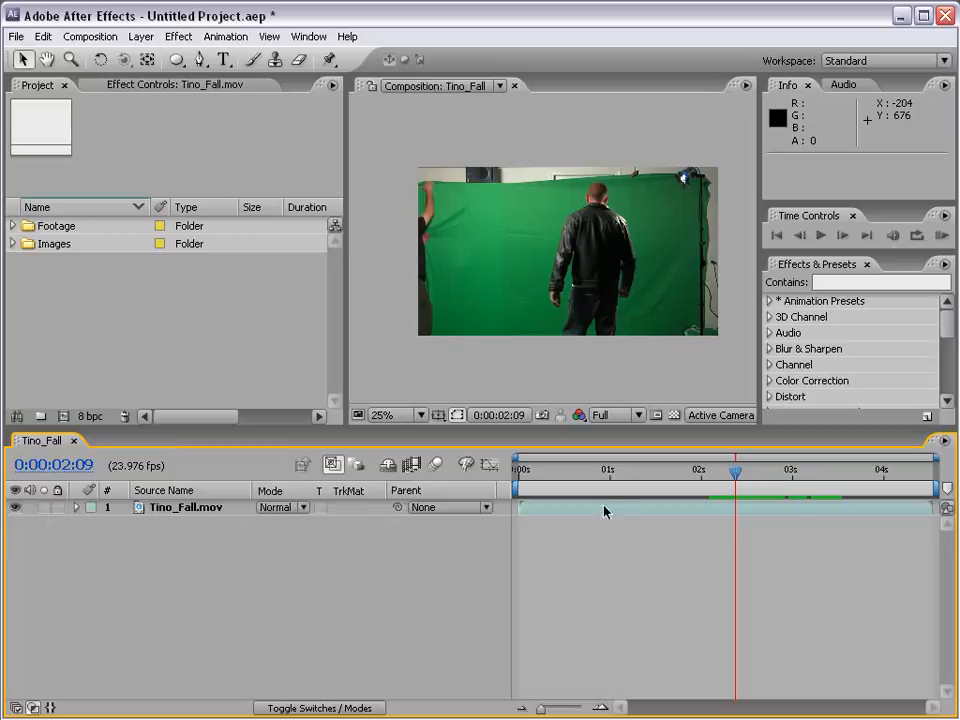
pyautogui.click(529, 510)
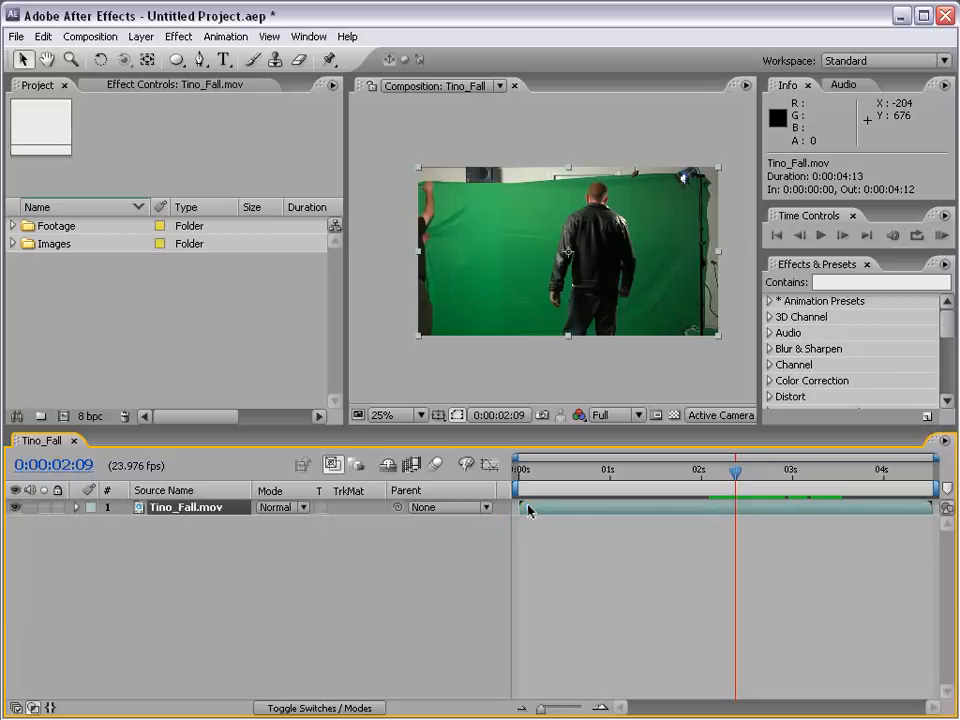
pyautogui.rightClick(529, 510)
pyautogui.moveTo(553, 597)
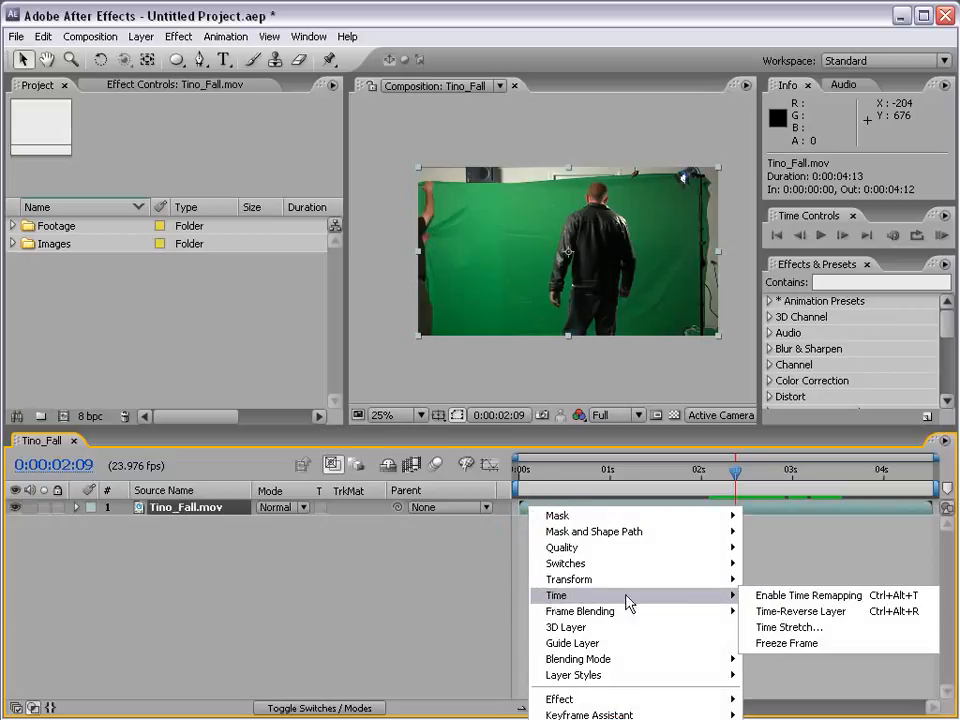
pyautogui.click(790, 628)
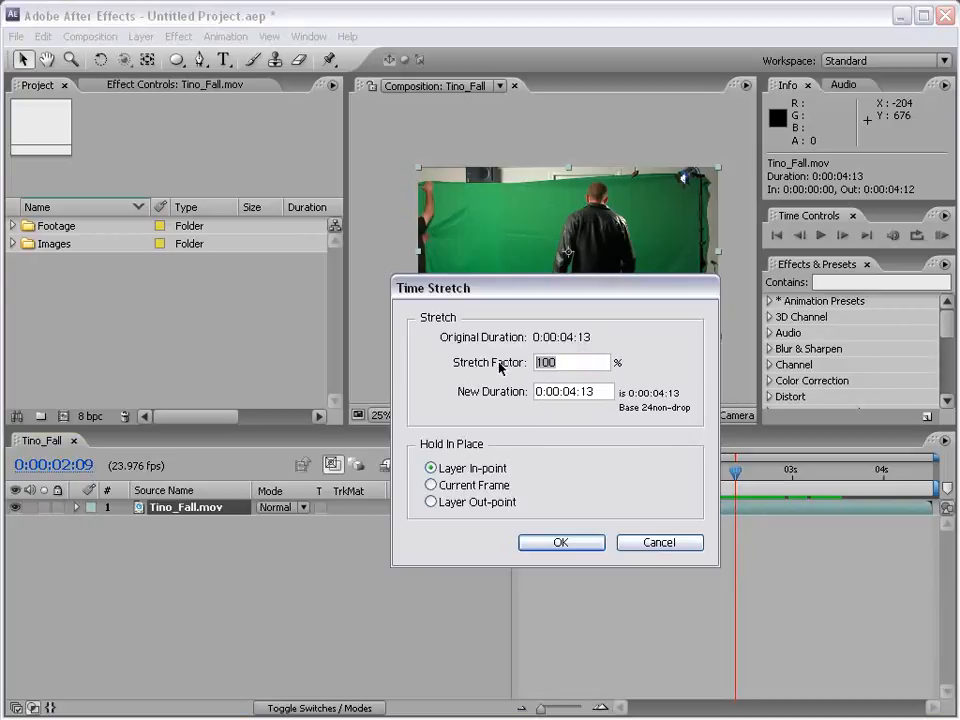
pyautogui.write('200')
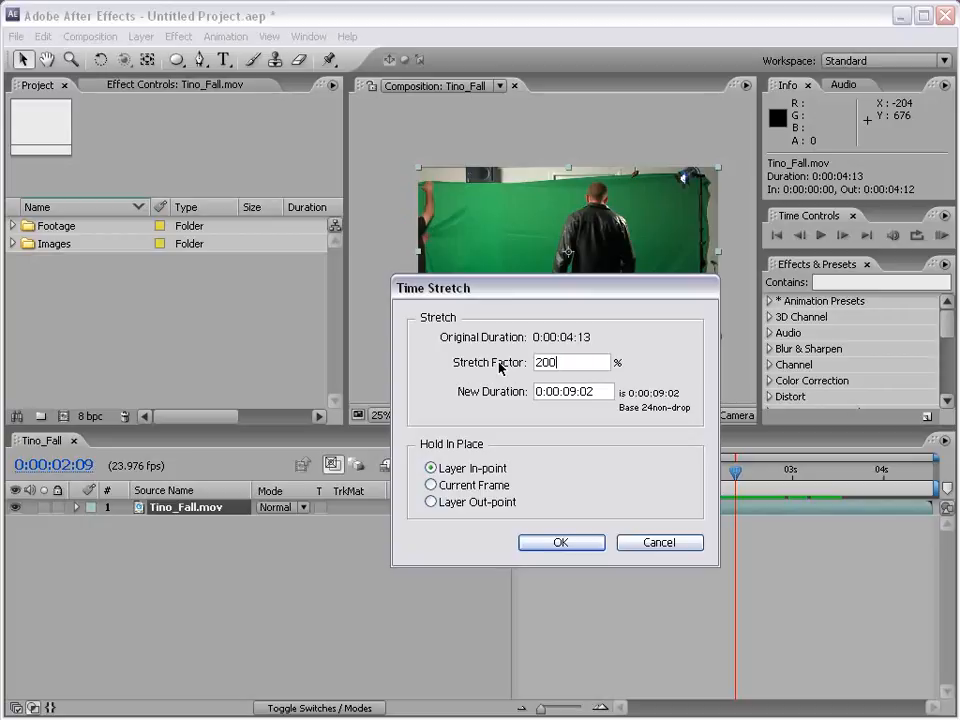
pyautogui.press('BackSpace')
pyautogui.press('BackSpace')
pyautogui.press('BackSpace')
pyautogui.write('50')
pyautogui.doubleClick(566, 362)
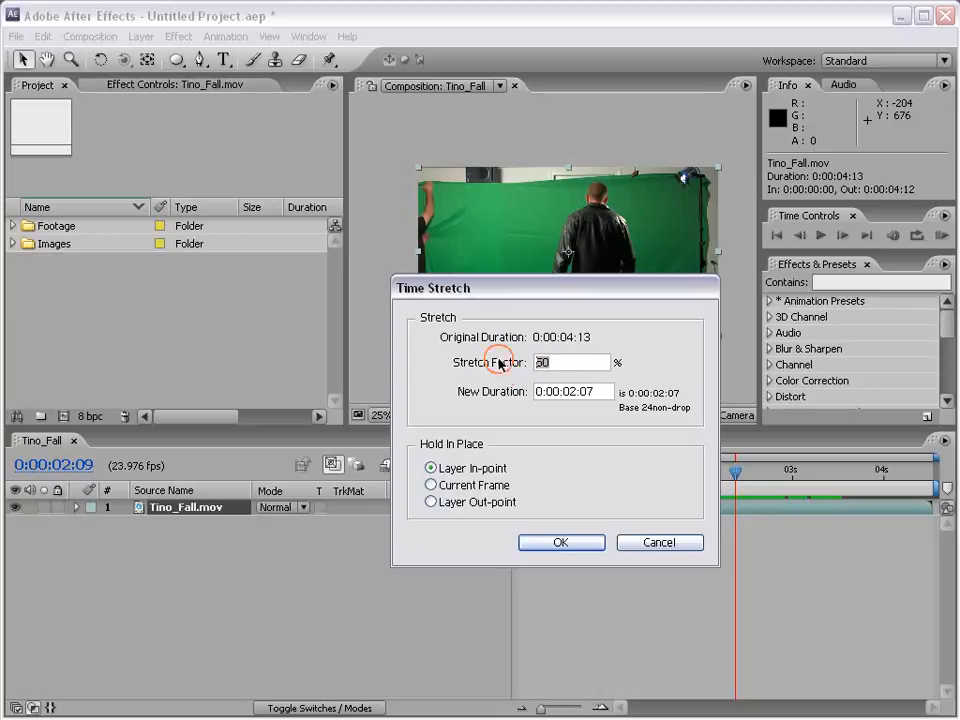
pyautogui.write('200')
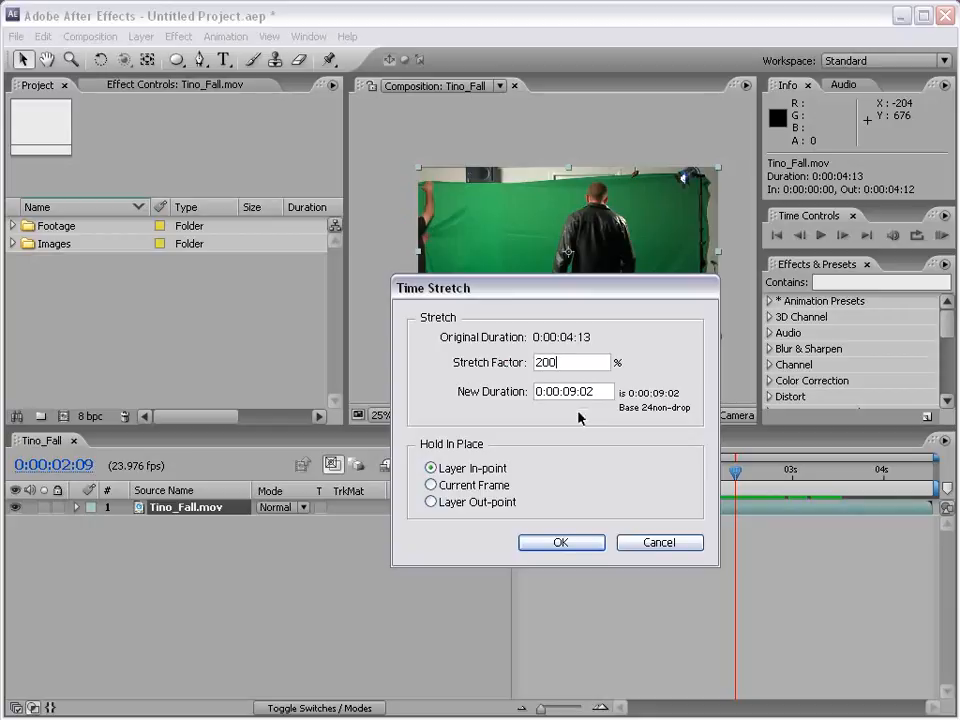
pyautogui.click(557, 545)
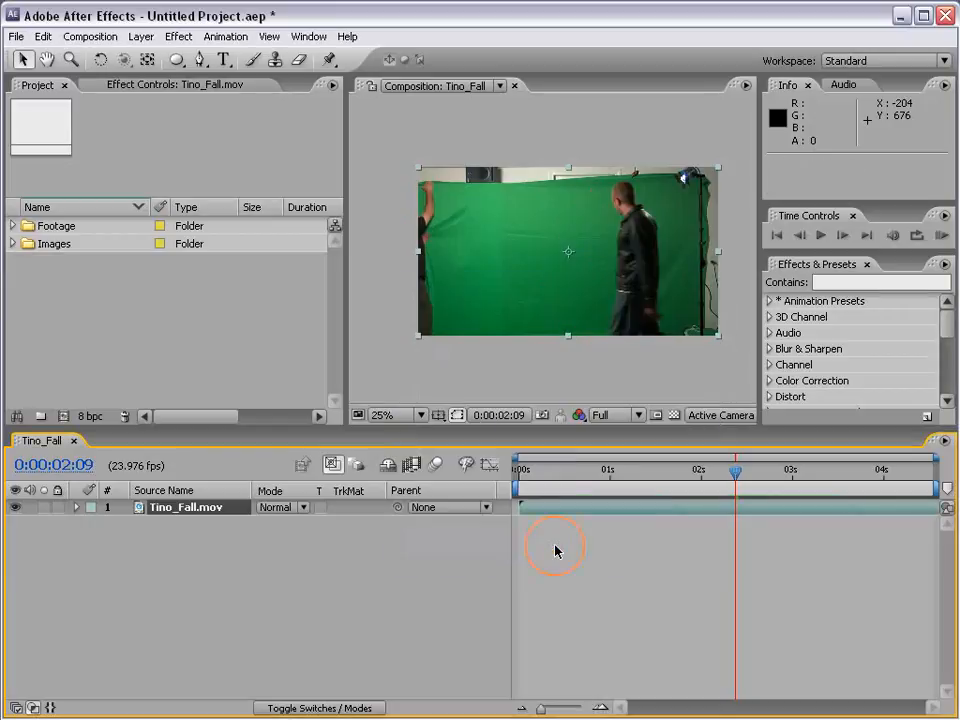
# Start the work area at 0:00:01:23 and play a RAM preview of the slowed footage.
pyautogui.click(698, 470)
pyautogui.press('b')
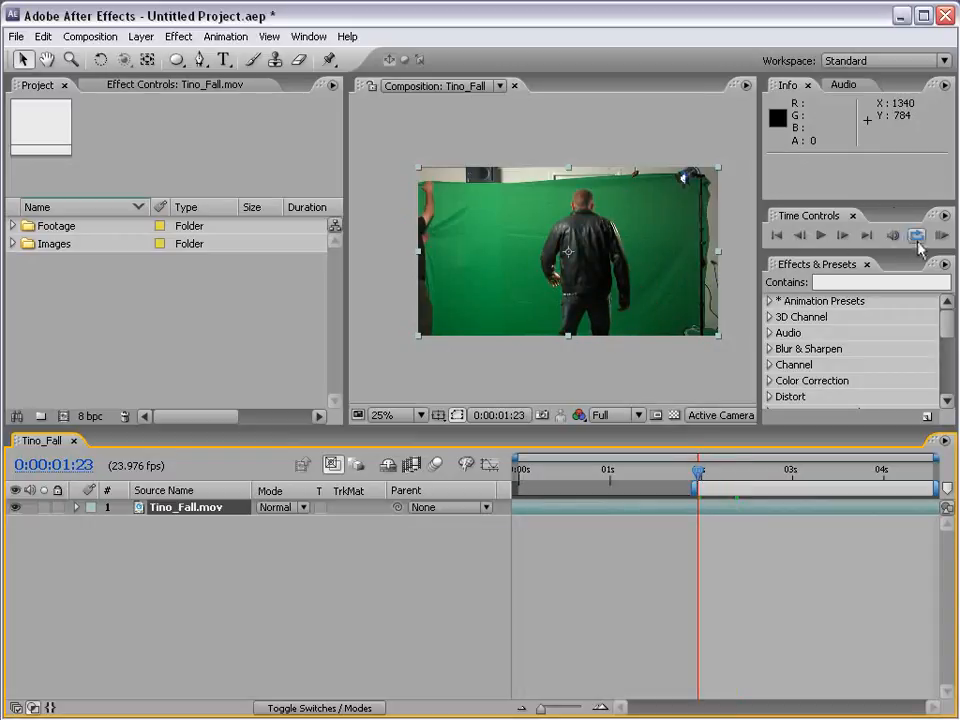
pyautogui.click(941, 234)
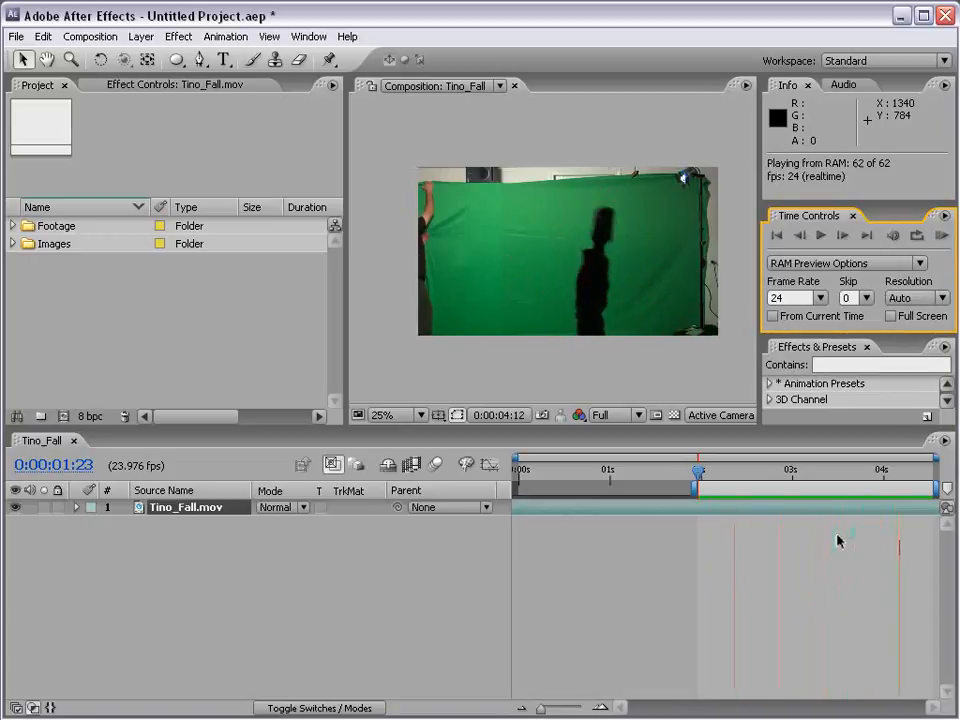
pyautogui.press('space')
# Magnify the composition view to 50% and show the layer switches in the timeline.
pyautogui.press('.')
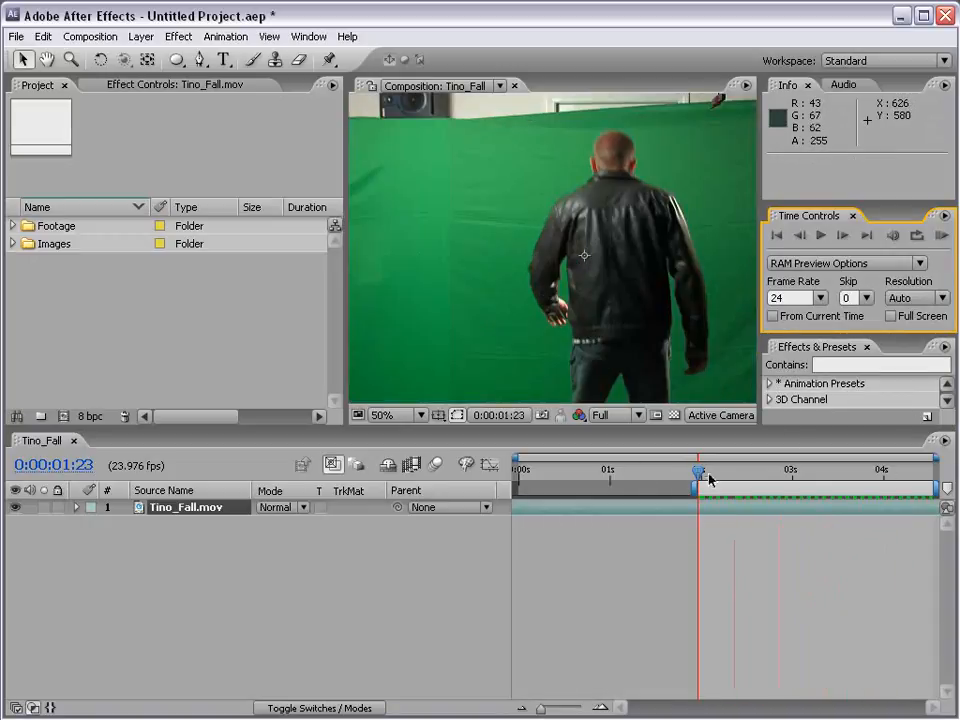
pyautogui.moveTo(702, 474); pyautogui.dragTo(733, 476)
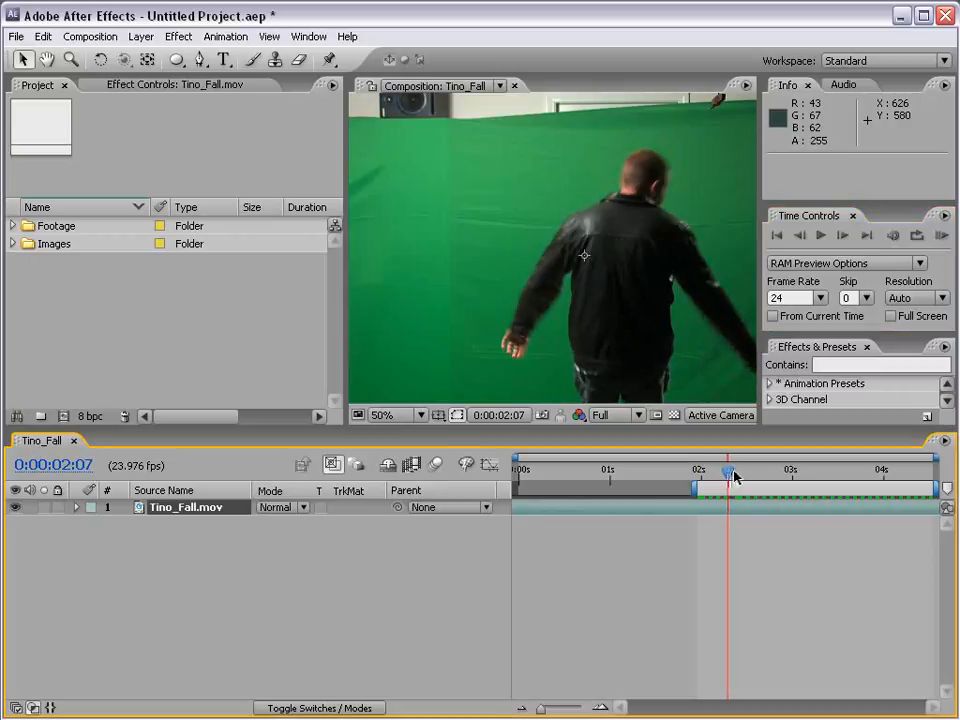
pyautogui.press('F4')
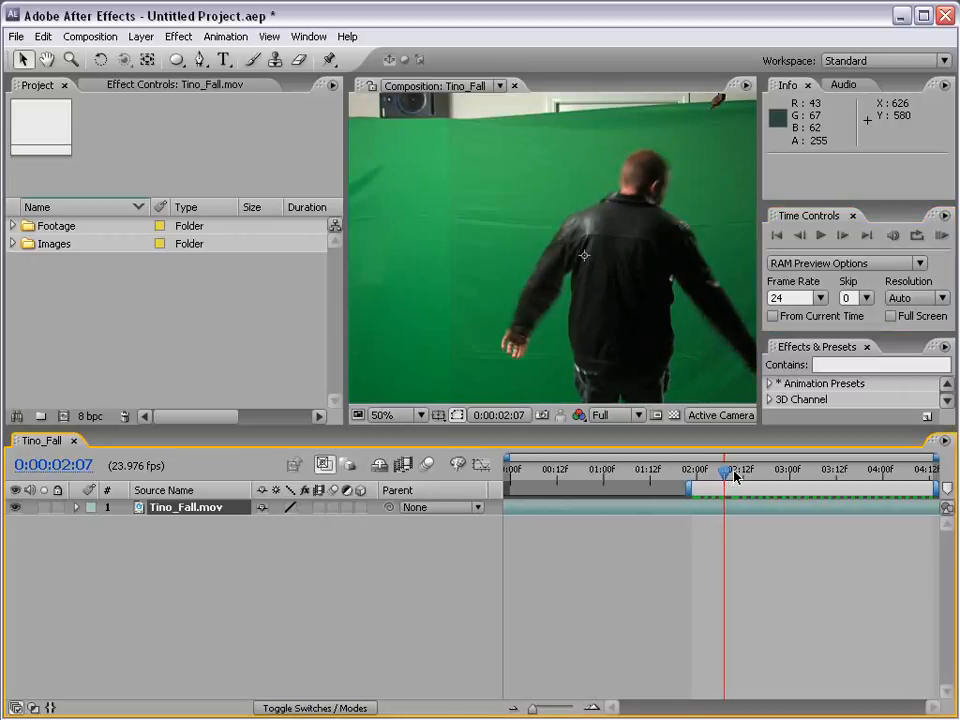
# Step frame by frame between about 0:00:02:01 and 0:00:02:06 to examine the man's motion in the stretched clip.
pyautogui.click(697, 472)
pyautogui.press('pagedown')
pyautogui.press('pagedown')
pyautogui.press('pagedown')
pyautogui.press('pagedown')
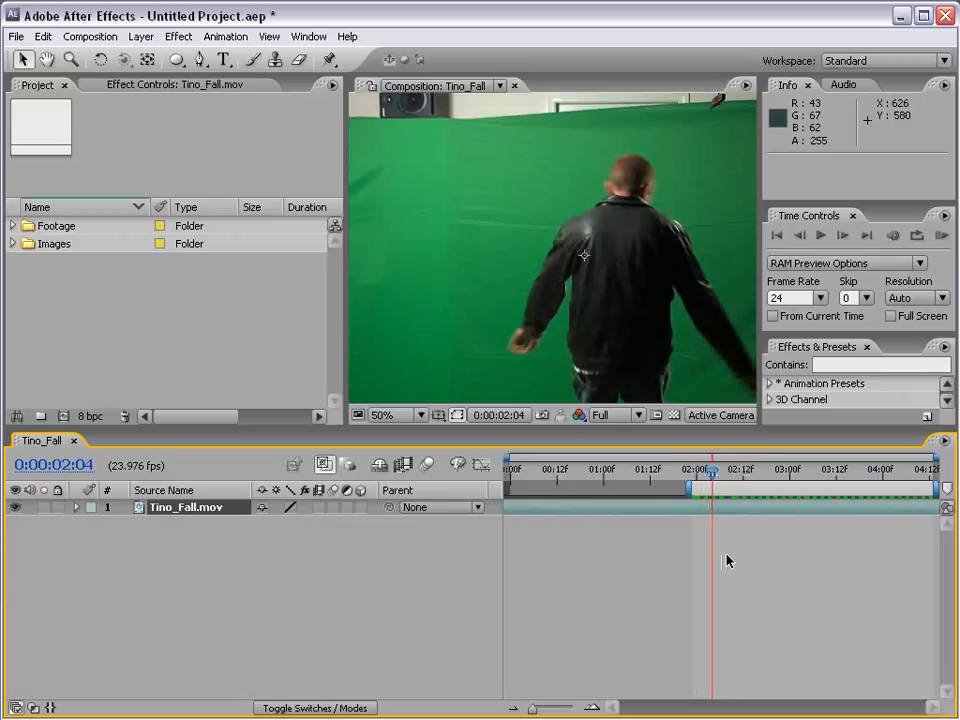
pyautogui.press('pageup')
pyautogui.press('pageup')
pyautogui.press('pageup')
pyautogui.press('pageup')
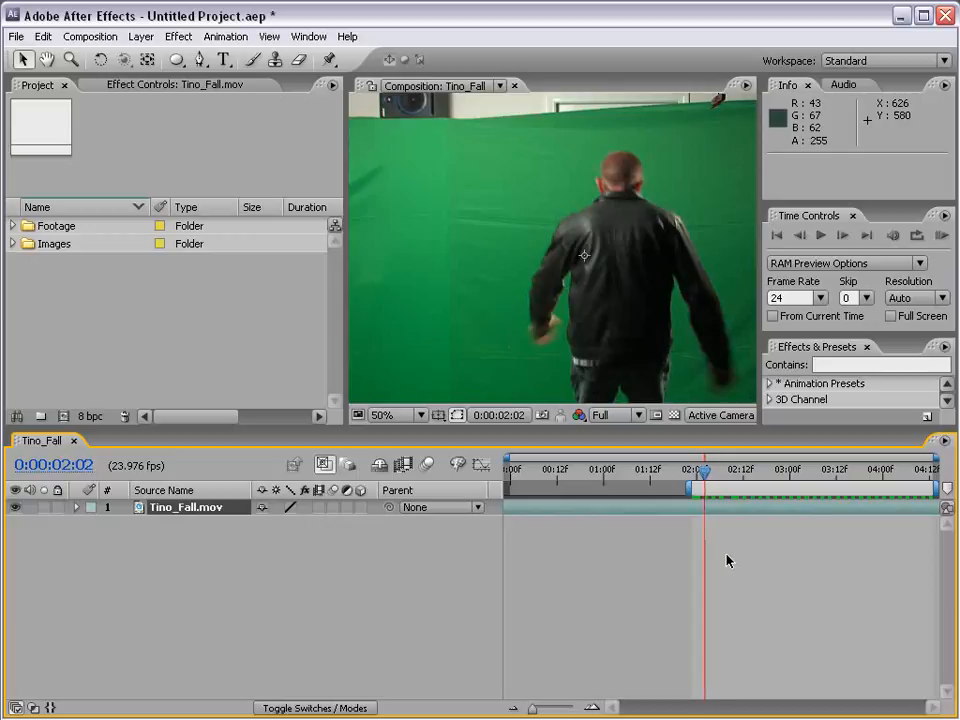
pyautogui.press('pageup')
pyautogui.press('pagedown')
pyautogui.press('pagedown')
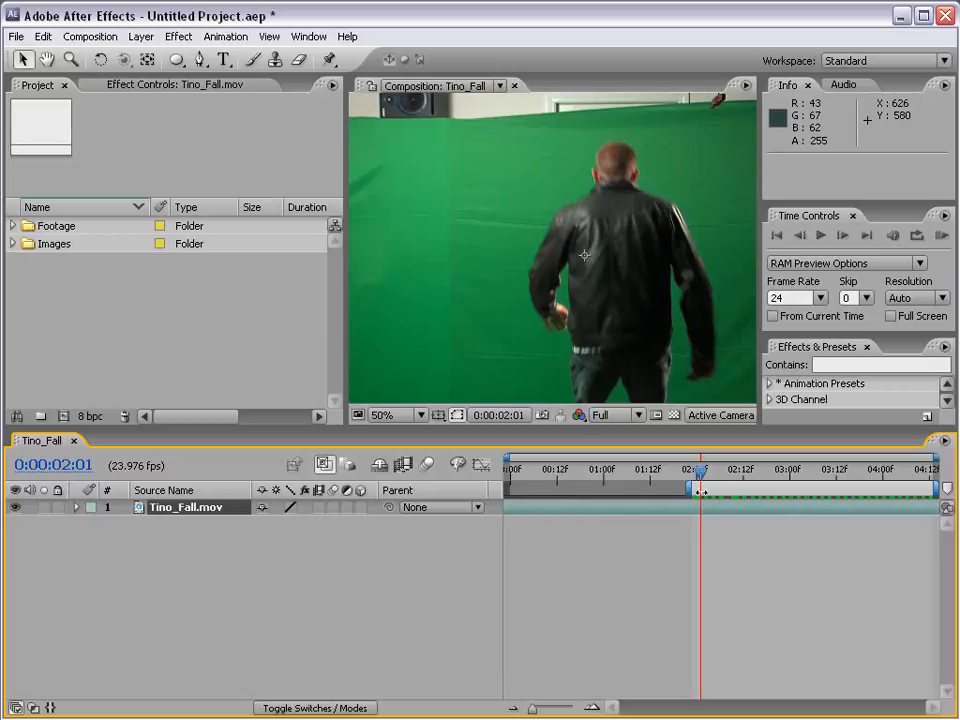
pyautogui.press('pagedown')
pyautogui.press('pagedown')
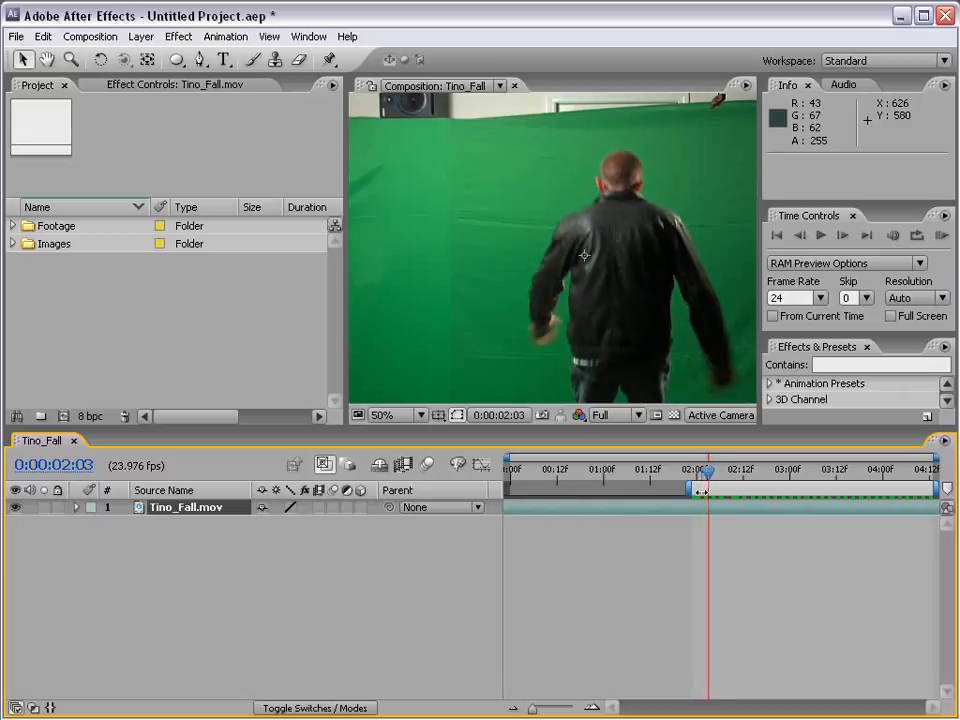
pyautogui.press('pagedown')
pyautogui.press('pagedown')
pyautogui.press('pagedown')
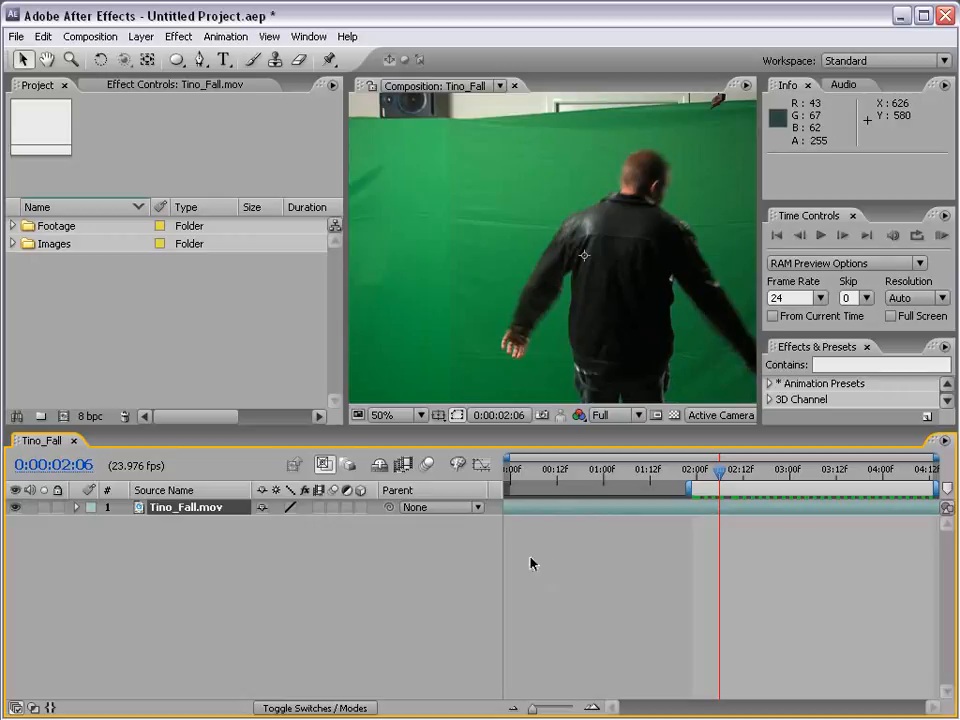
# Turn on Frame Mix blending for the Tino_Fall.mov layer, enable frame blending in the composition, and run a RAM preview.
pyautogui.click(317, 509)
pyautogui.click(403, 465)
pyautogui.click(941, 236)
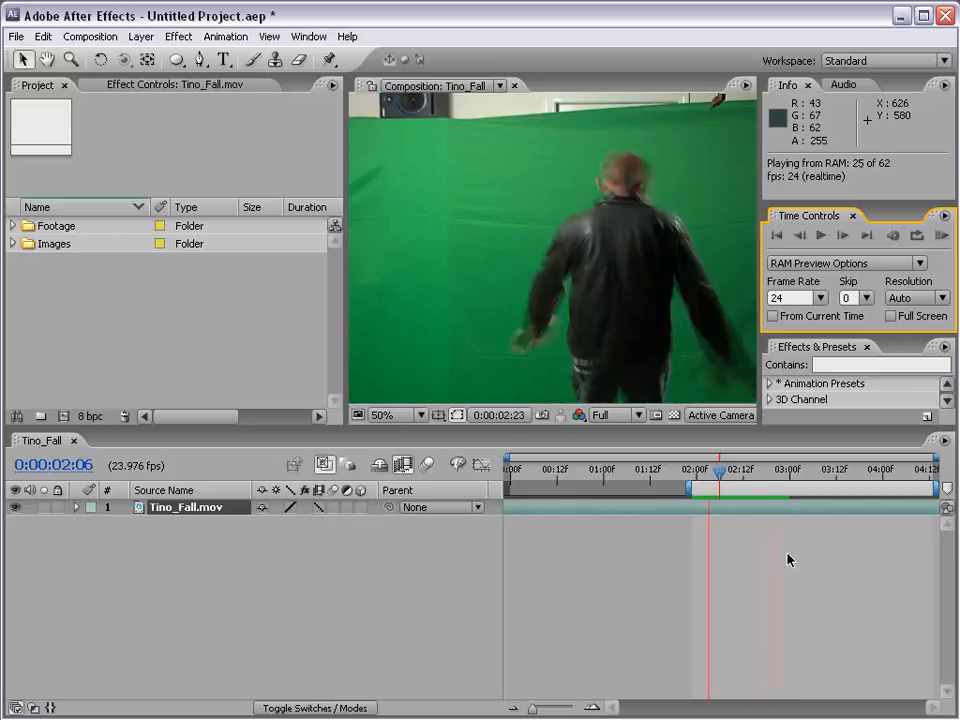
pyautogui.click(777, 575)
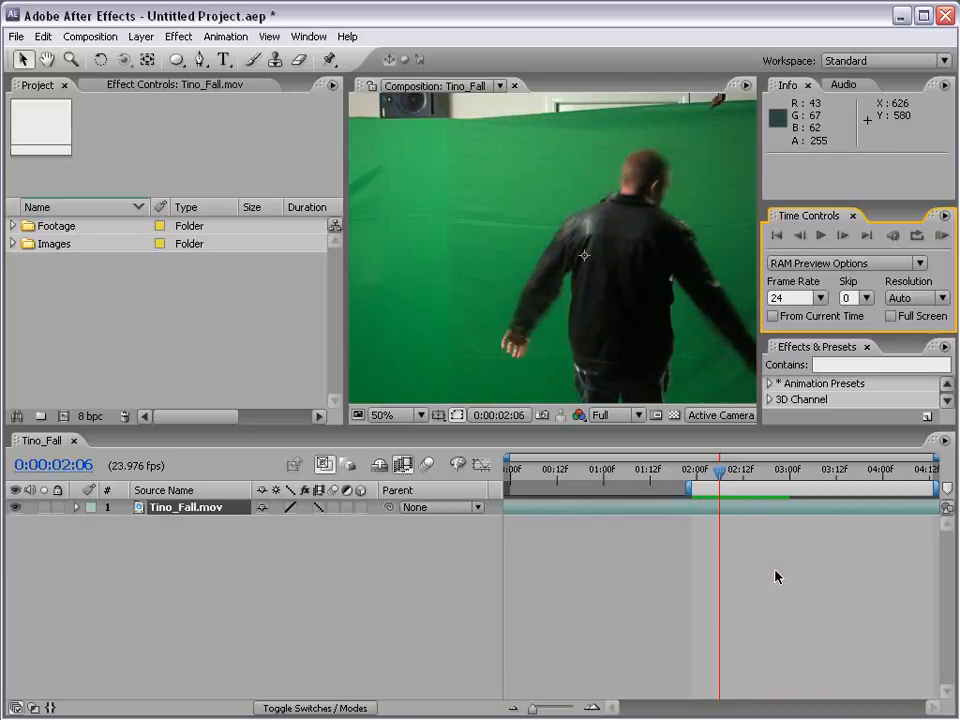
# Step through the frames between 0:00:02:01 and 0:00:02:06 to examine how Frame Mix blends the man's movement.
pyautogui.press('pageup')
pyautogui.press('pageup')
pyautogui.press('pageup')
pyautogui.press('pageup')
pyautogui.press('pageup')
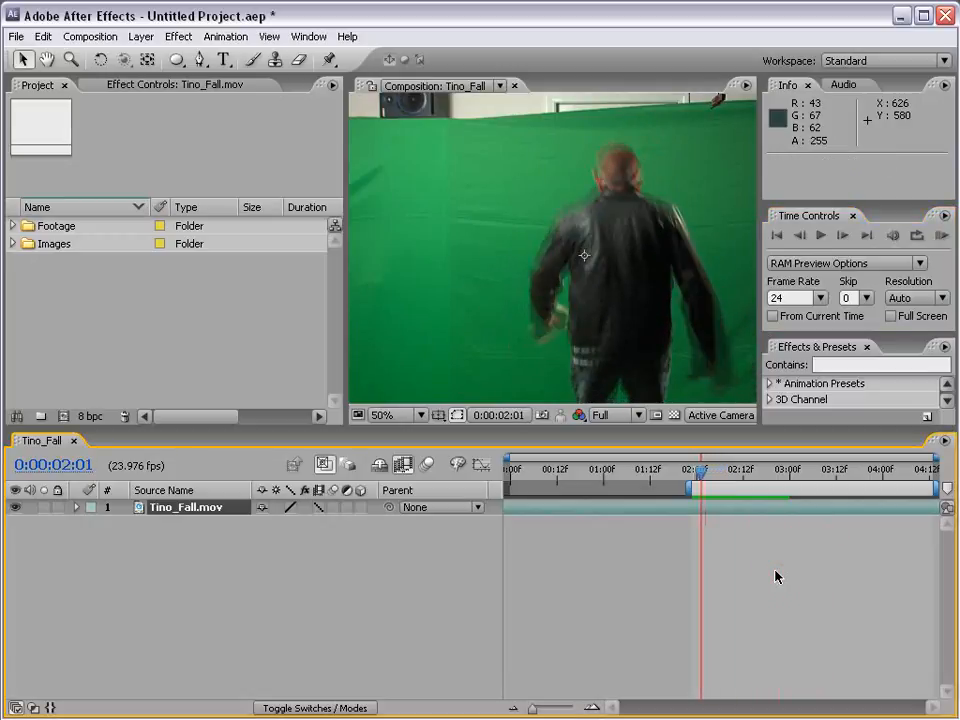
pyautogui.press('pagedown')
pyautogui.press('pagedown')
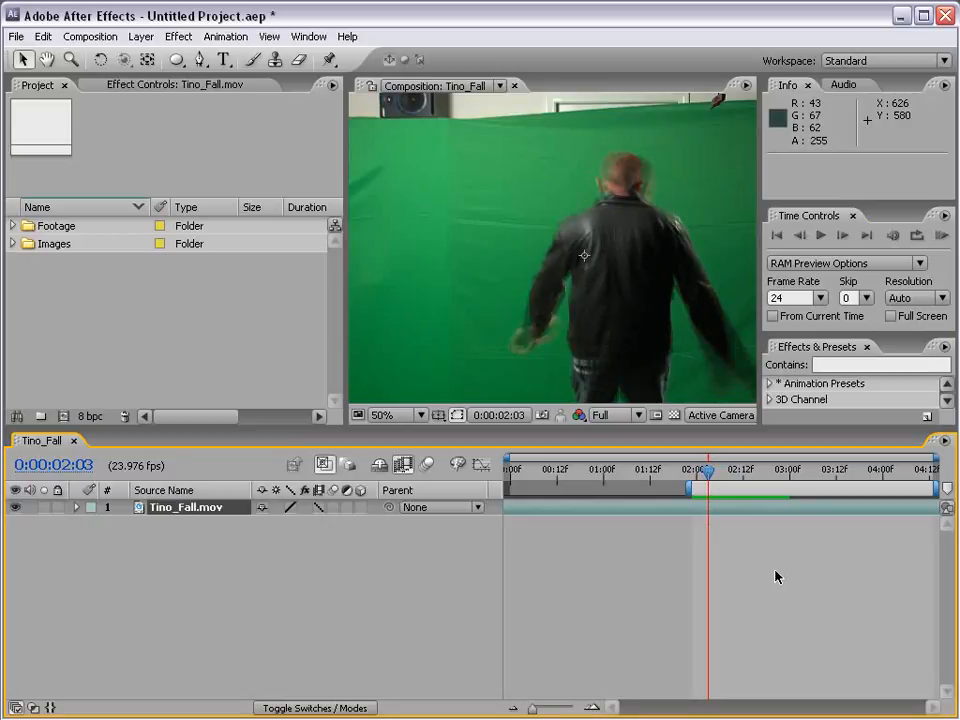
pyautogui.press('pagedown')
pyautogui.press('pagedown')
pyautogui.press('pagedown')
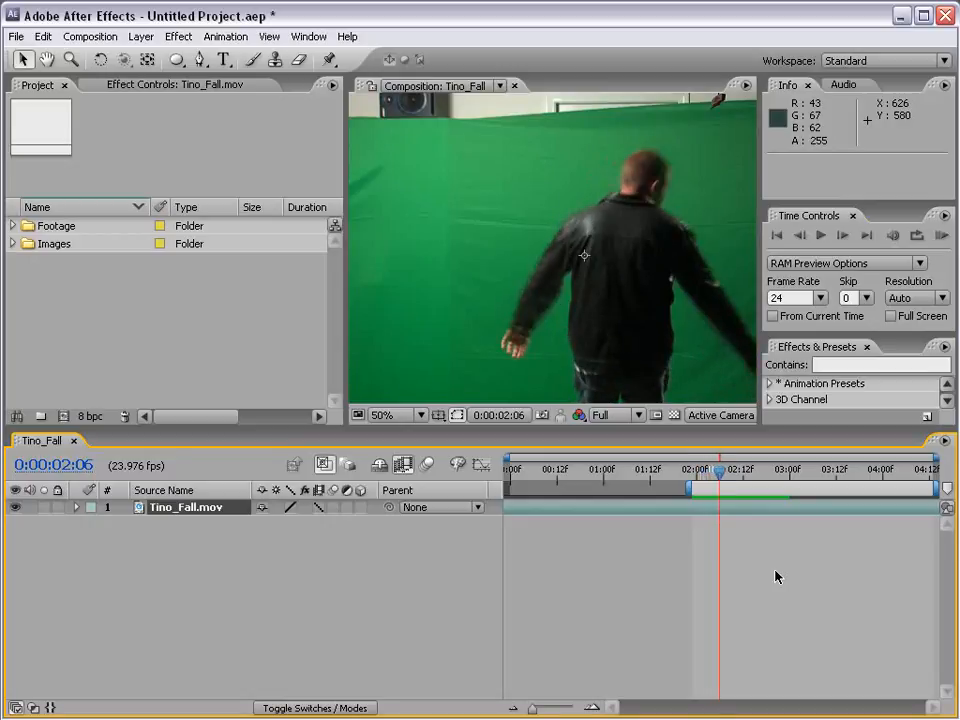
pyautogui.click(772, 577)
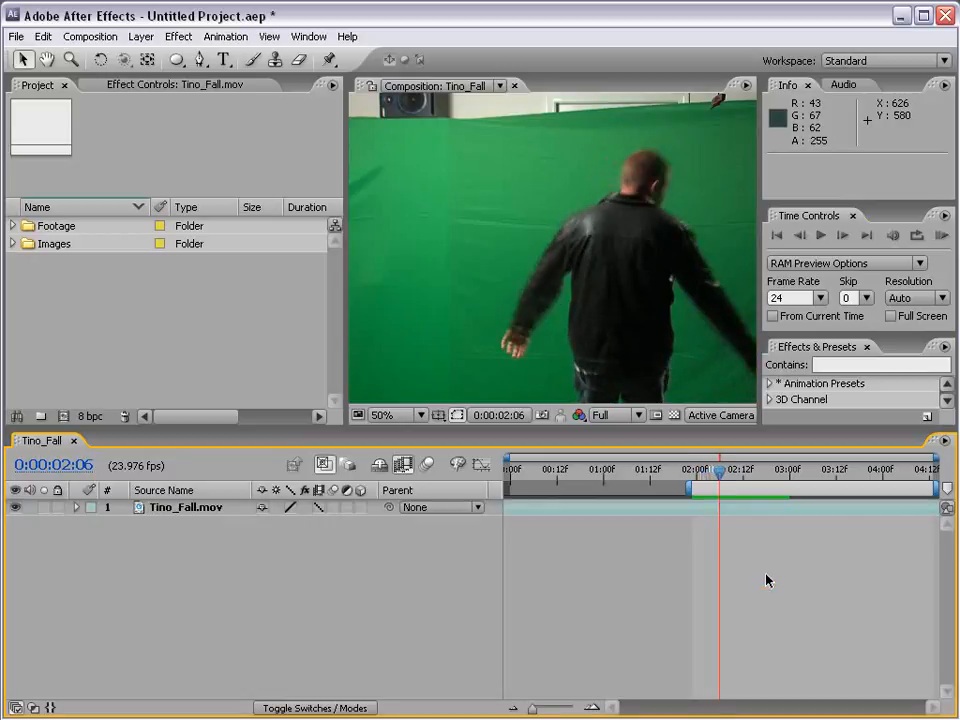
# Switch the Tino_Fall.mov layer to Pixel Motion frame blending and check the frames from 0:00:02:02 to 0:00:02:06.
pyautogui.click(319, 508)
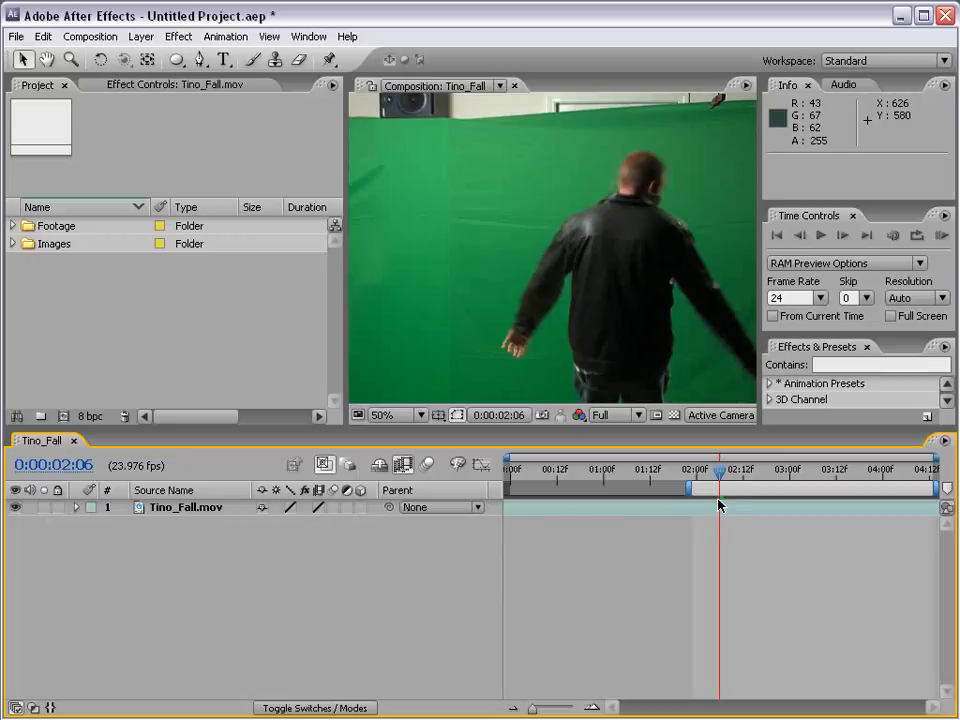
pyautogui.press('pageup')
pyautogui.press('pageup')
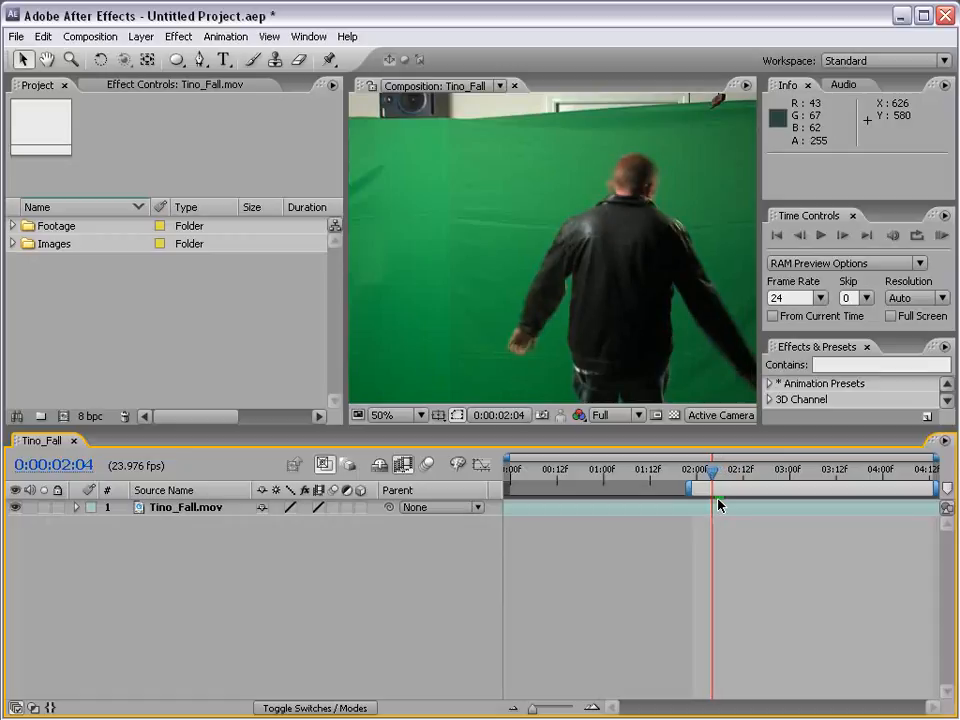
pyautogui.press('pageup')
pyautogui.press('pageup')
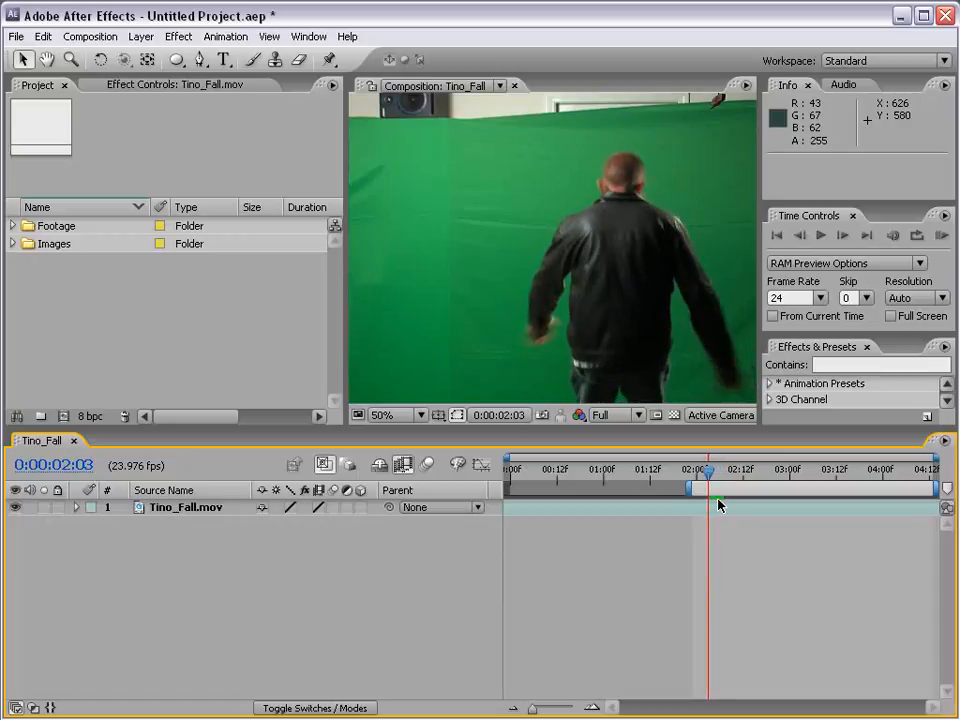
pyautogui.press('pagedown')
pyautogui.press('pagedown')
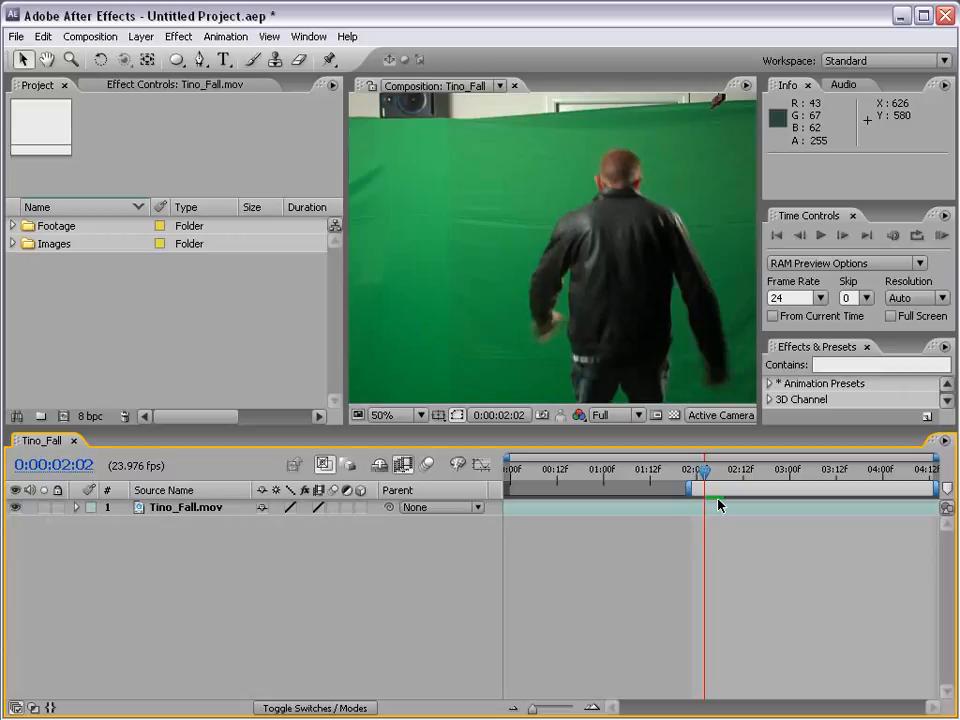
pyautogui.press('pagedown')
pyautogui.press('pagedown')
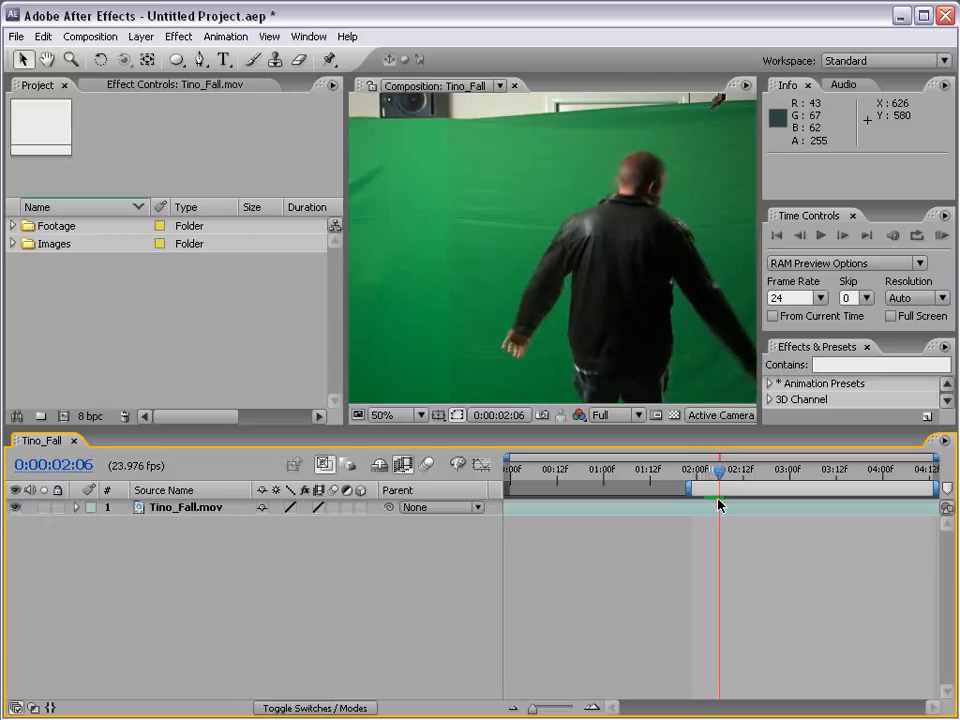
pyautogui.press('pageup')
pyautogui.press('pageup')
# Inspect the man's moving arm and jacket at 100% magnification, stepping through frames around 0:00:02:03.
pyautogui.press('space')
pyautogui.scroll(1, 705, 366)
pyautogui.moveTo(685, 364); pyautogui.dragTo(444, 193)
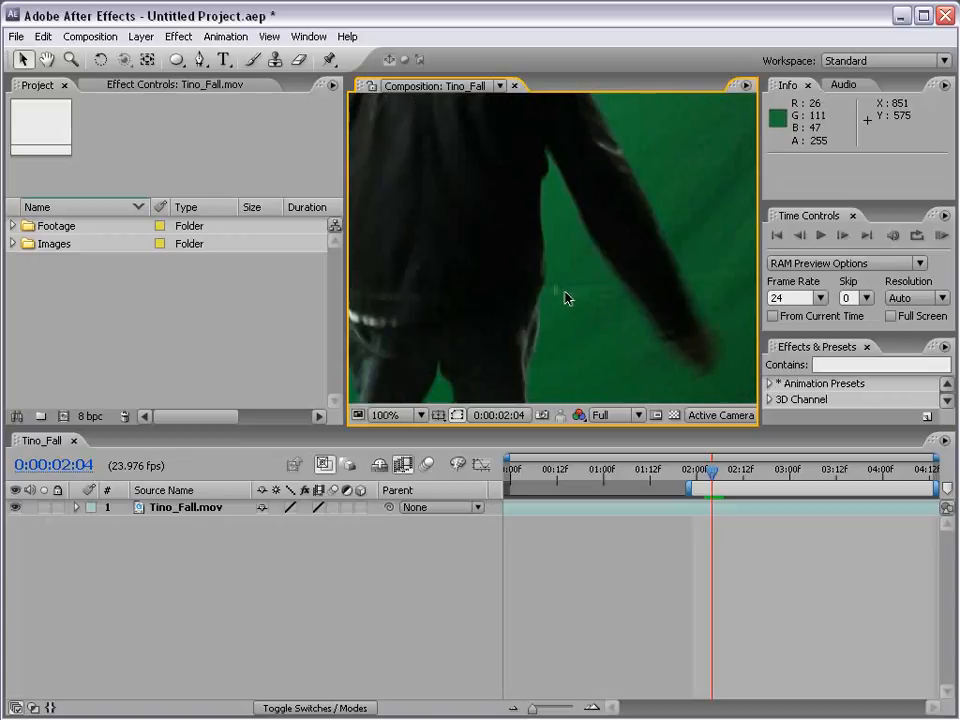
pyautogui.press('pageup')
pyautogui.press('pageup')
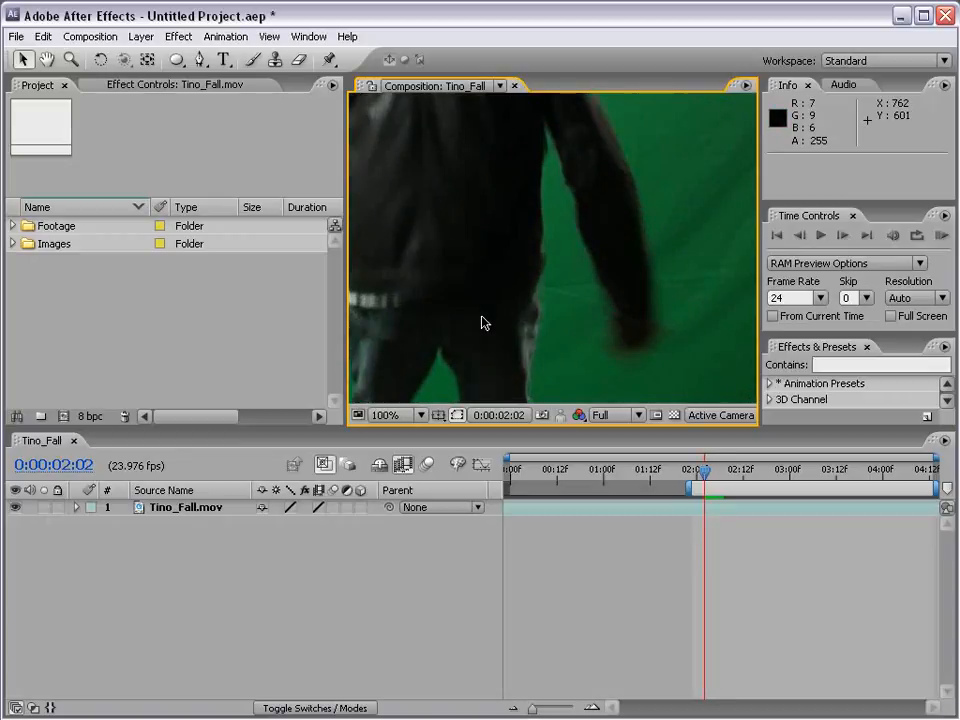
pyautogui.press('pagedown')
pyautogui.press('pagedown')
pyautogui.press('pagedown')
pyautogui.press('pagedown')
pyautogui.press('pageup')
pyautogui.press('pageup')
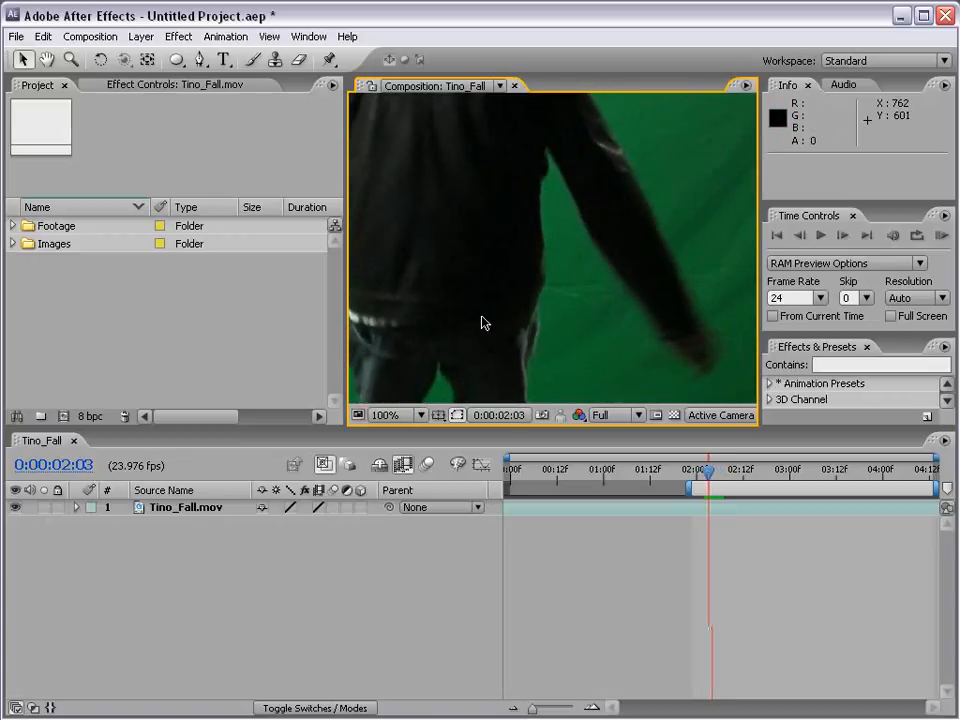
pyautogui.press('pageup')
# Recentre the man in the composition view at 50% and start a RAM preview of the Pixel Motion result.
pyautogui.scroll(-1, 531, 319)
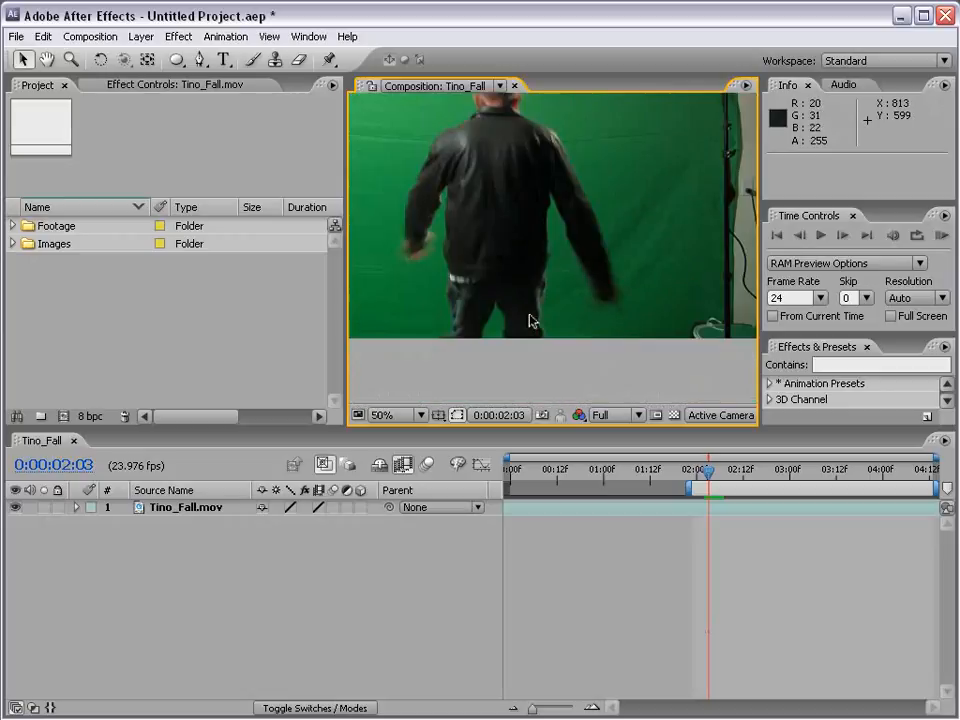
pyautogui.press('space')
pyautogui.moveTo(532, 246); pyautogui.dragTo(568, 297)
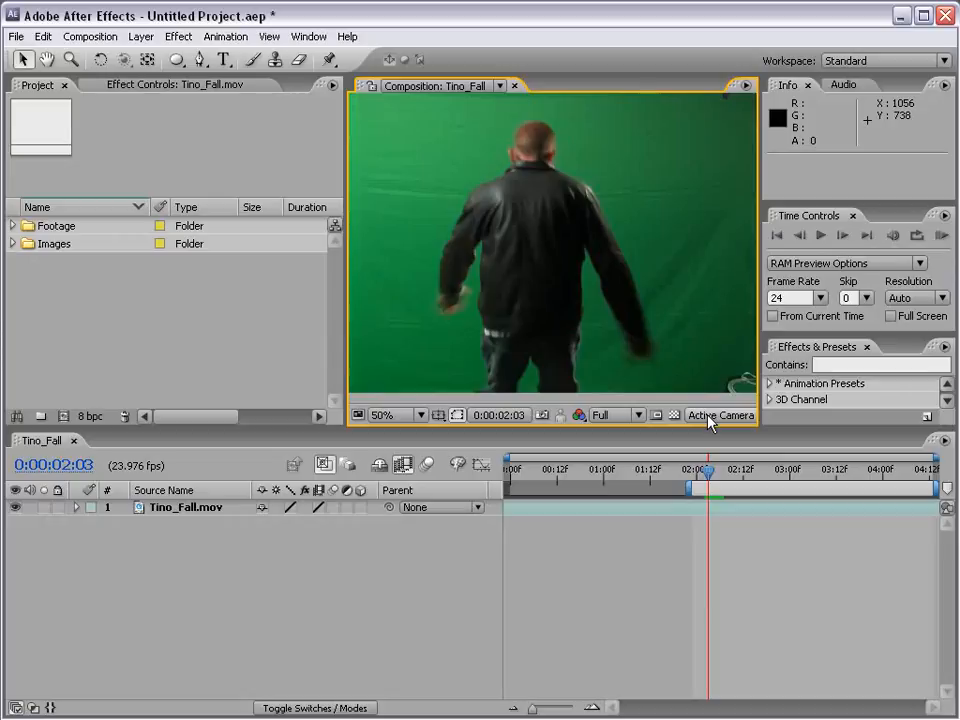
pyautogui.click(940, 236)
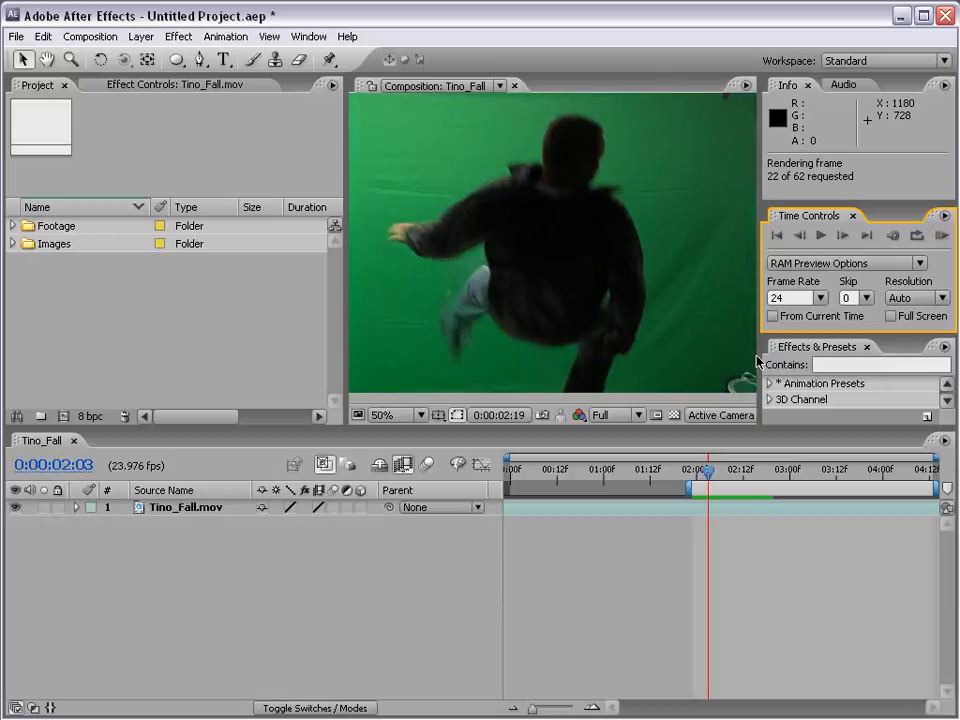
# Play back the rendered frames of the Pixel Motion RAM preview and stop the playback.
pyautogui.press('space')
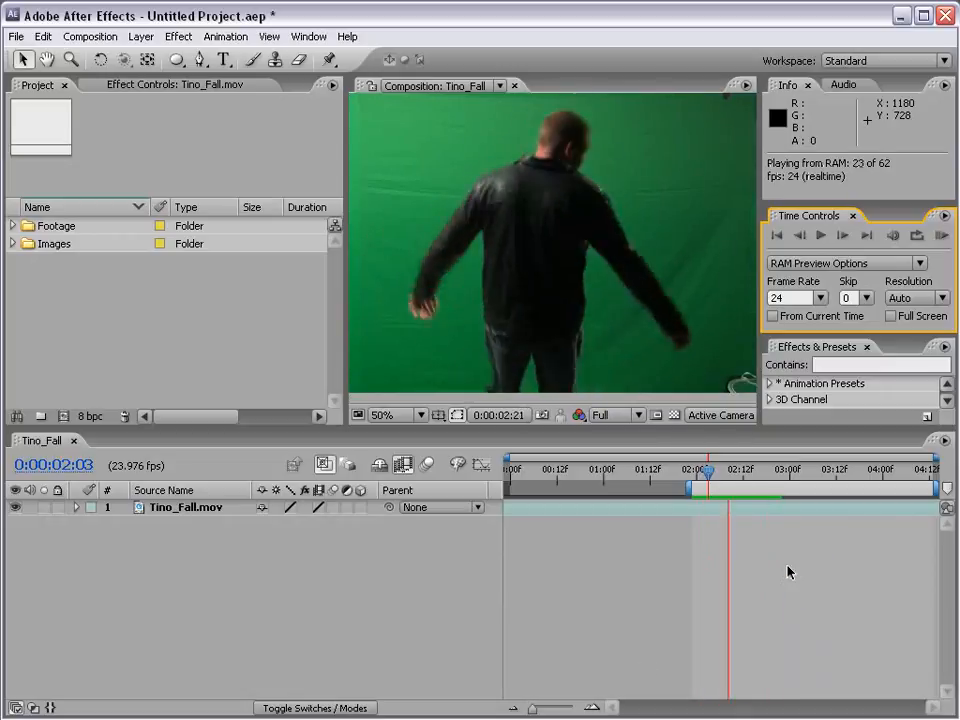
pyautogui.press('space')
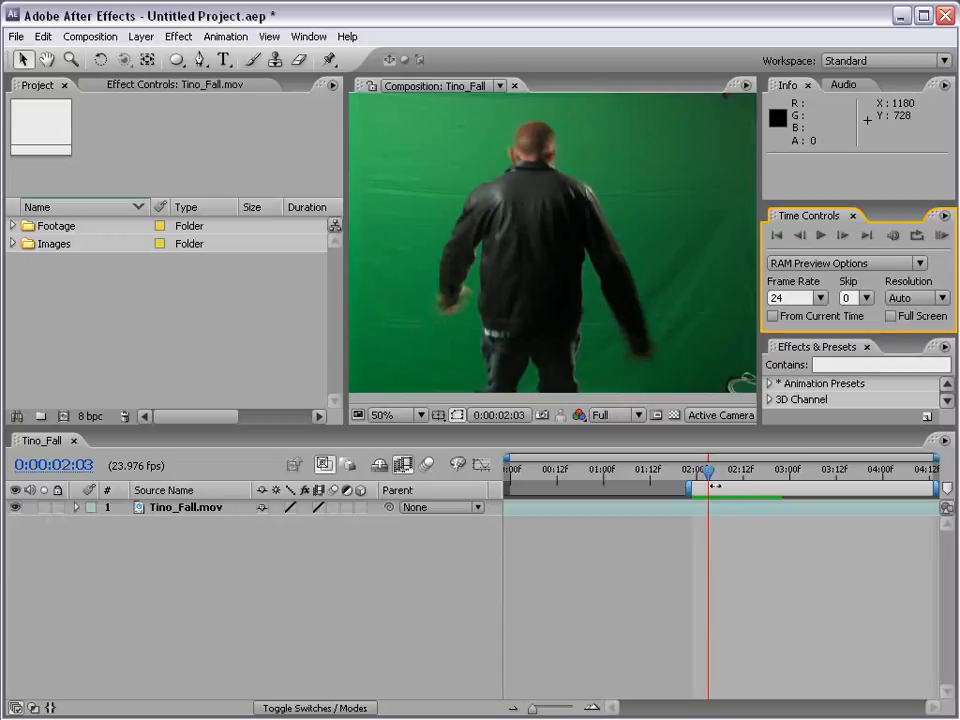
# Turn off frame blending for the Tino_Fall composition and return to its first frame, 0:00:00:00.
pyautogui.click(670, 474)
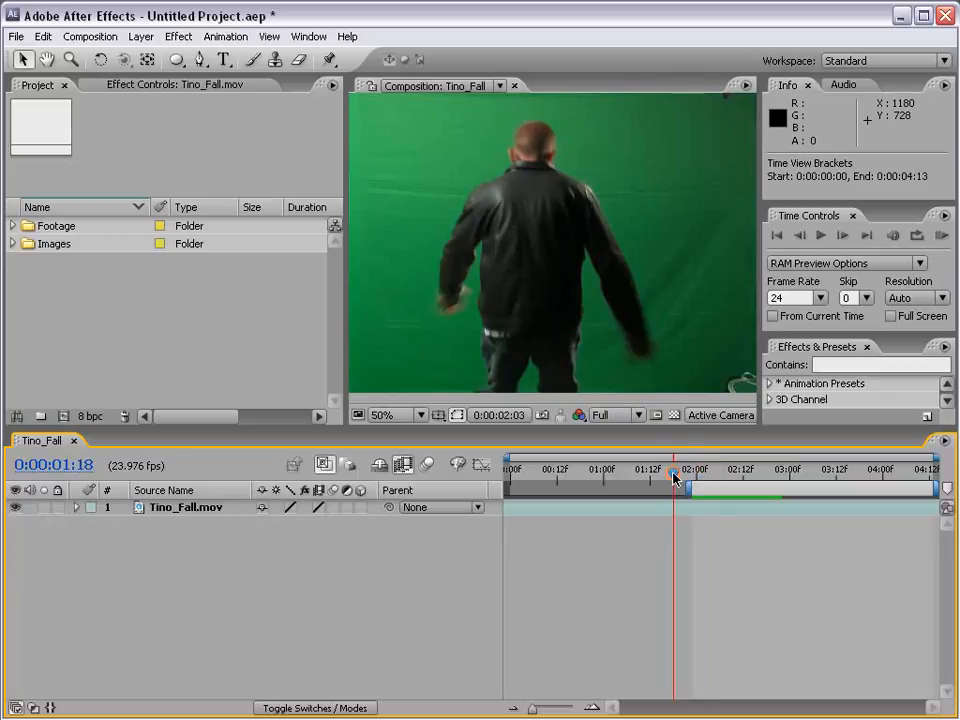
pyautogui.moveTo(581, 476); pyautogui.dragTo(540, 476)
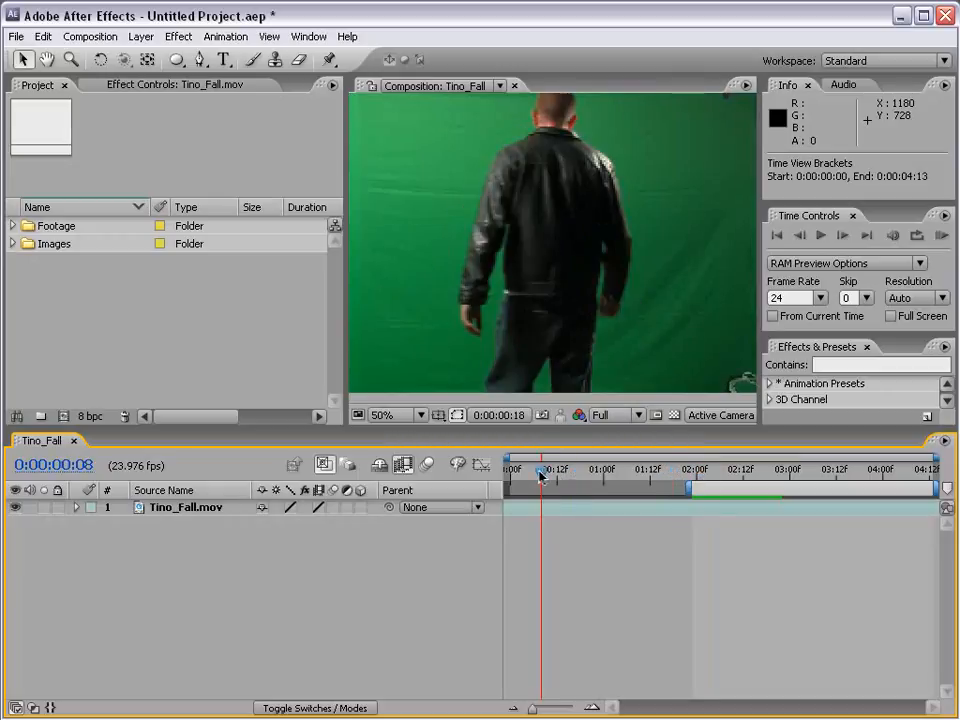
pyautogui.click(400, 464)
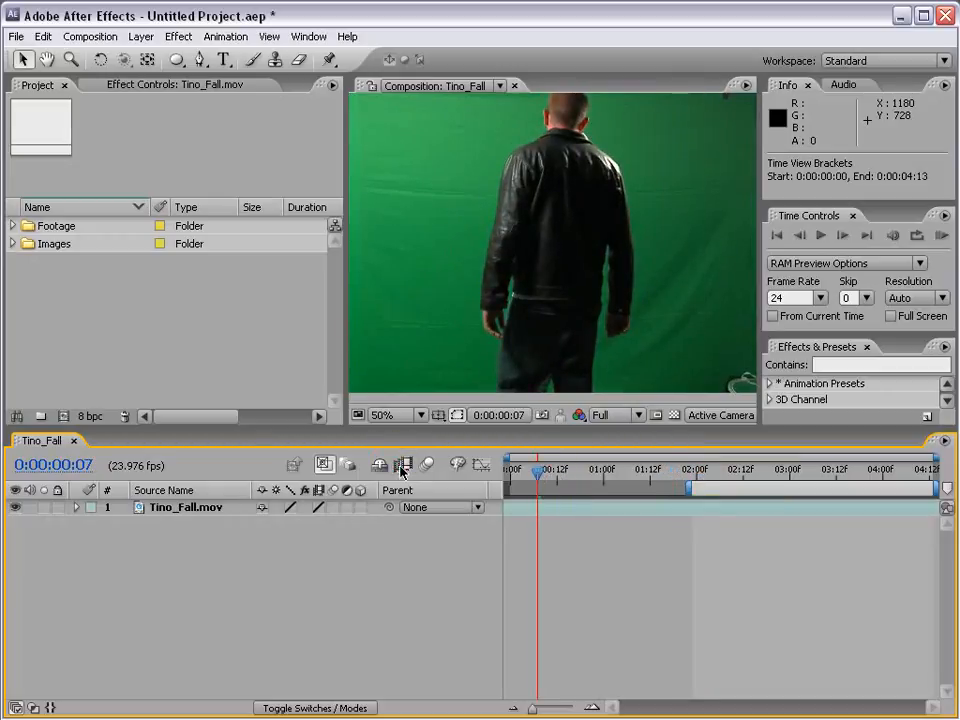
pyautogui.moveTo(548, 476); pyautogui.dragTo(509, 480)
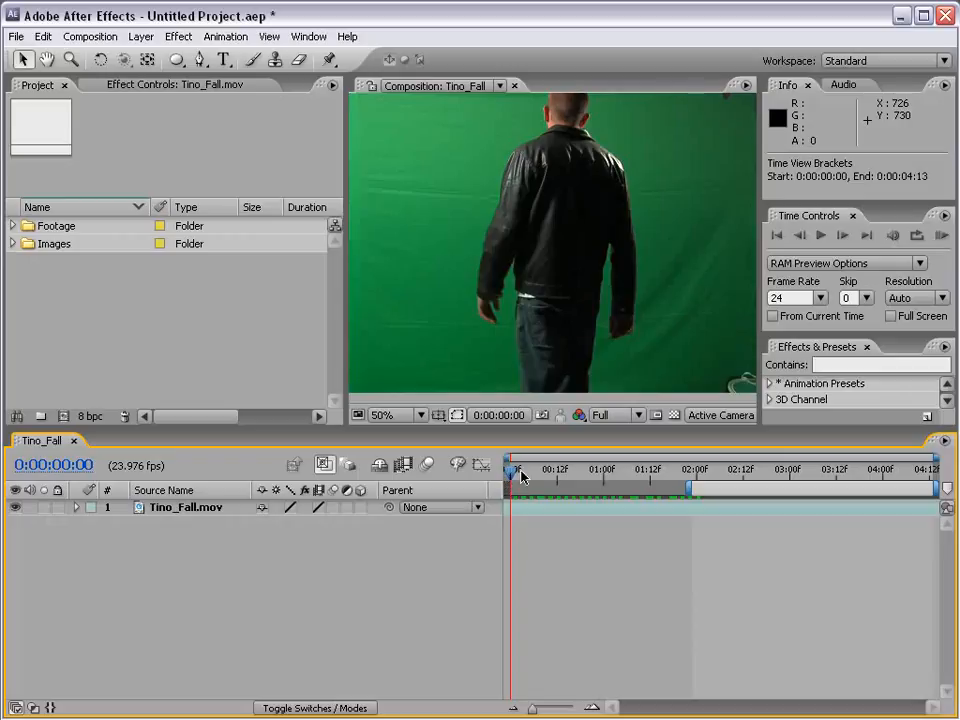
# Enable Time Remapping on the Tino_Fall.mov layer and add a Time Remap keyframe at 0:00:00:00.
pyautogui.rightClick(516, 509)
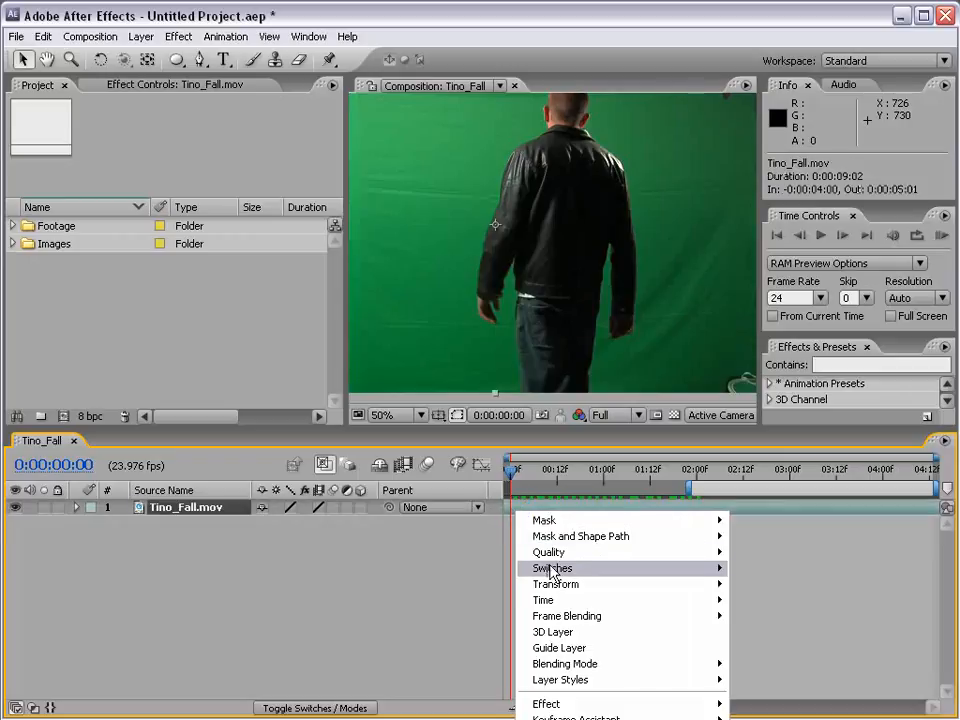
pyautogui.moveTo(541, 600)
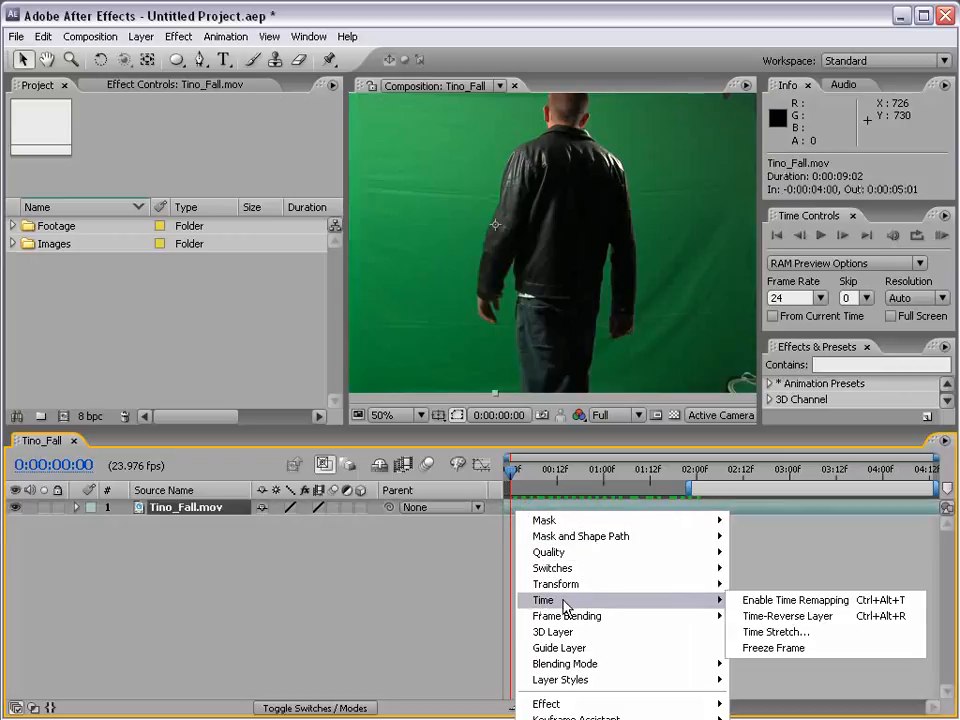
pyautogui.click(812, 601)
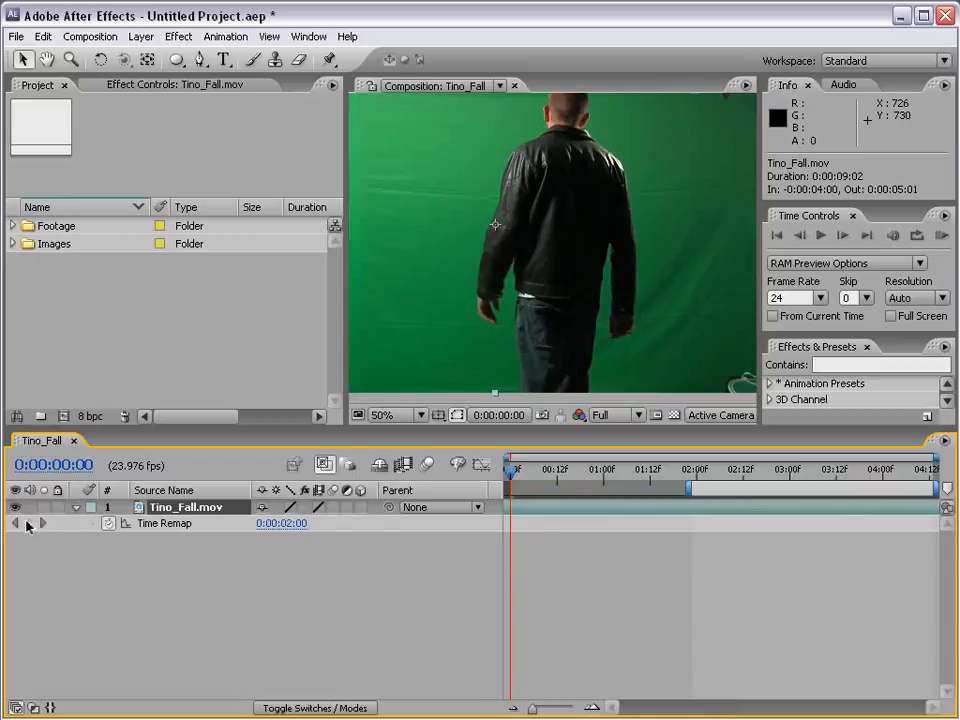
pyautogui.click(29, 525)
pyautogui.click(29, 525)
pyautogui.click(498, 468)
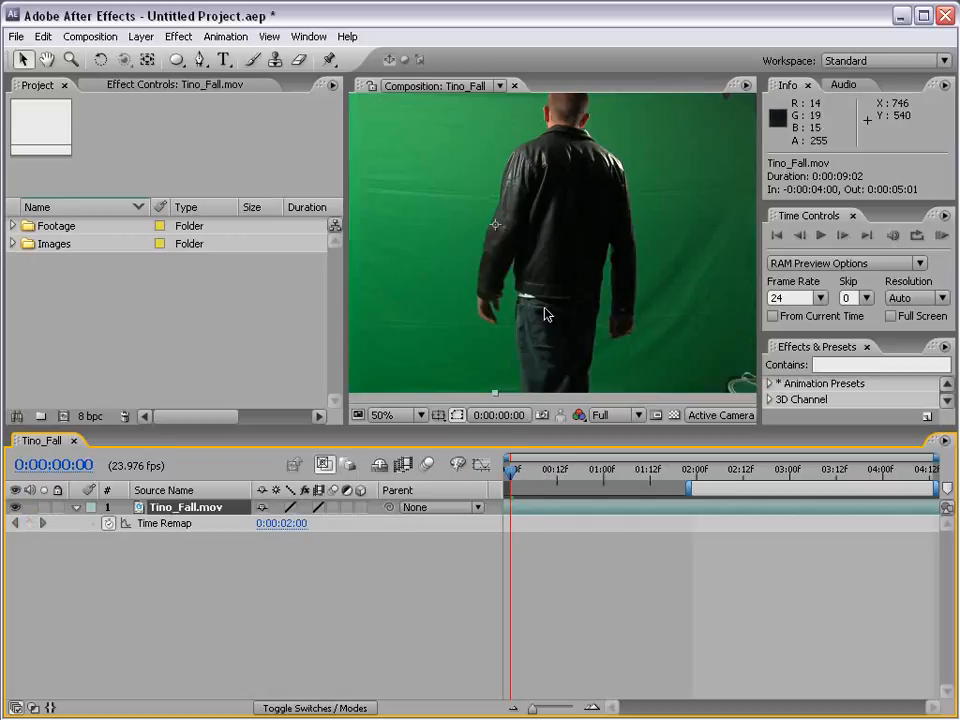
pyautogui.scroll(-1, 546, 311)
pyautogui.click(29, 525)
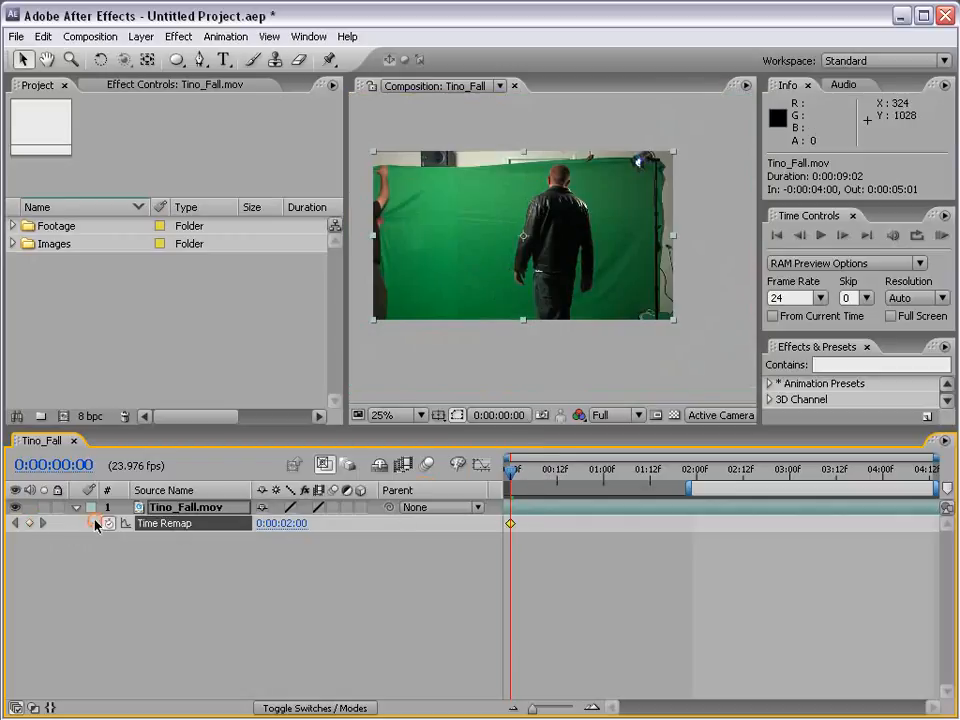
# Add Time Remap keyframes at 0:00:02:07, where the man spreads his arms, and at 0:00:03:12, after his fall.
pyautogui.moveTo(510, 470); pyautogui.dragTo(723, 481)
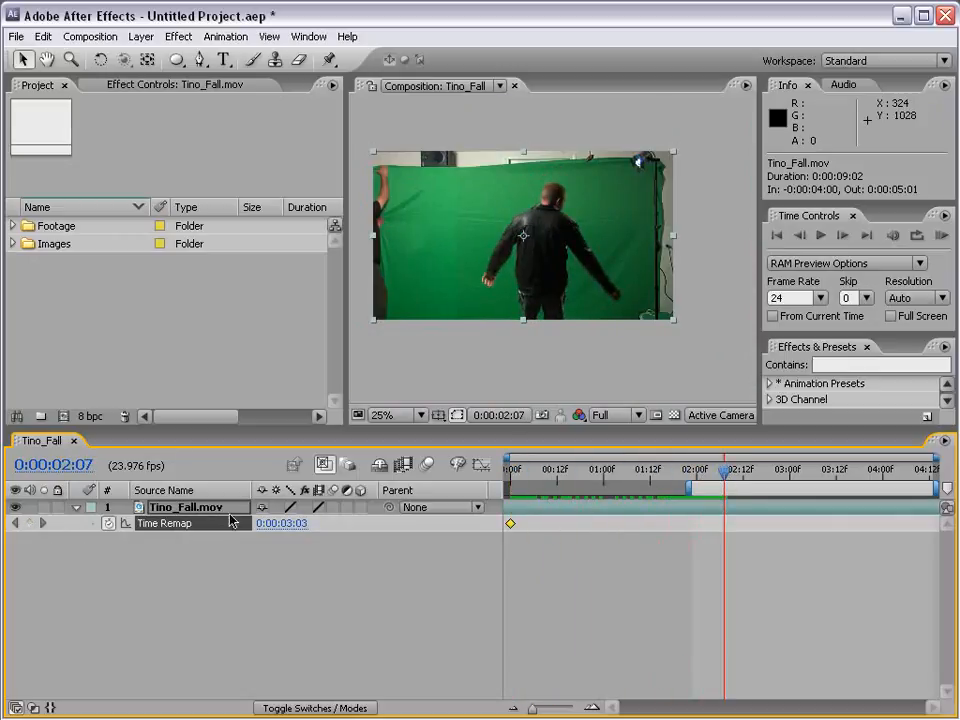
pyautogui.click(29, 523)
pyautogui.moveTo(740, 474); pyautogui.dragTo(836, 474)
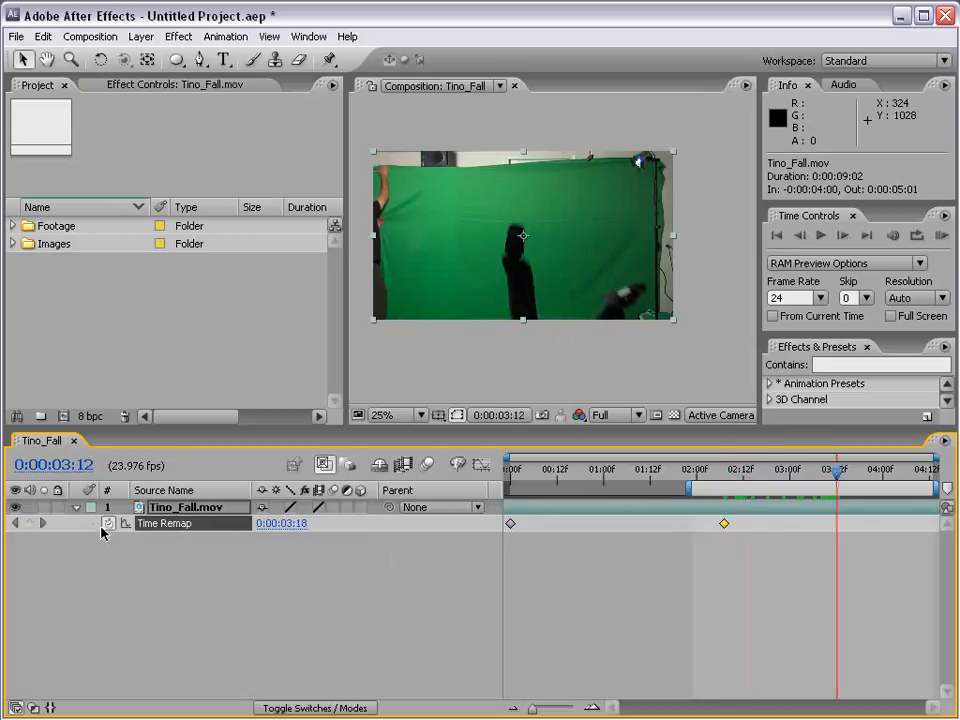
pyautogui.click(29, 523)
pyautogui.click(576, 600)
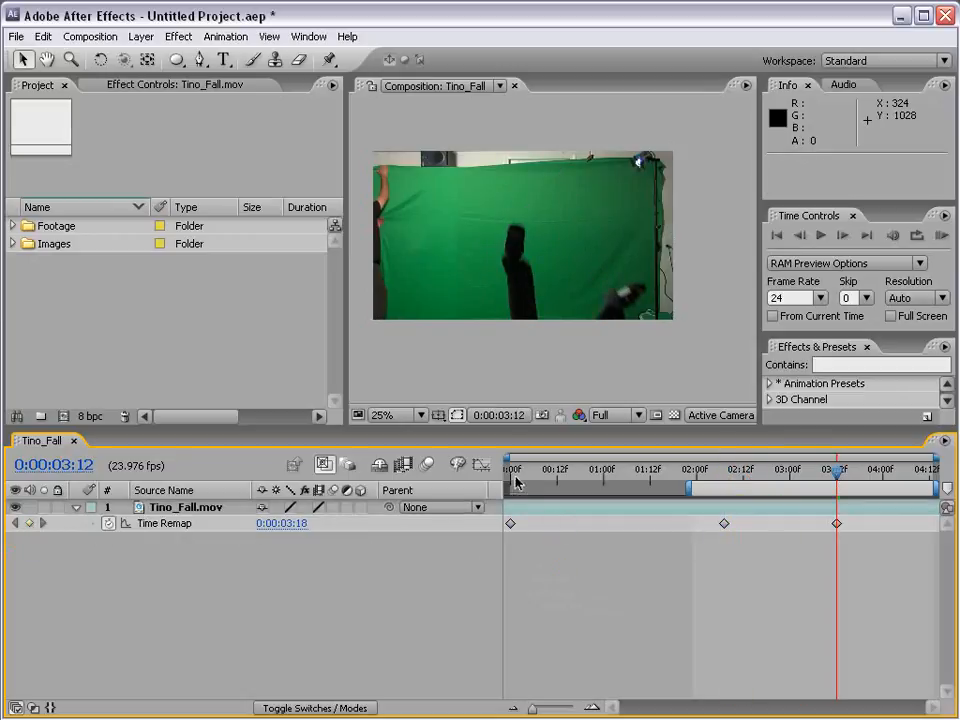
# Move the middle Time Remap keyframe to 0:00:01:00 and scrub through the opening section to judge its speed.
pyautogui.moveTo(516, 476)
pyautogui.mouseDown()
pyautogui.moveTo(722, 478)
pyautogui.moveTo(521, 478)
pyautogui.mouseUp()
pyautogui.moveTo(745, 481); pyautogui.dragTo(816, 480)
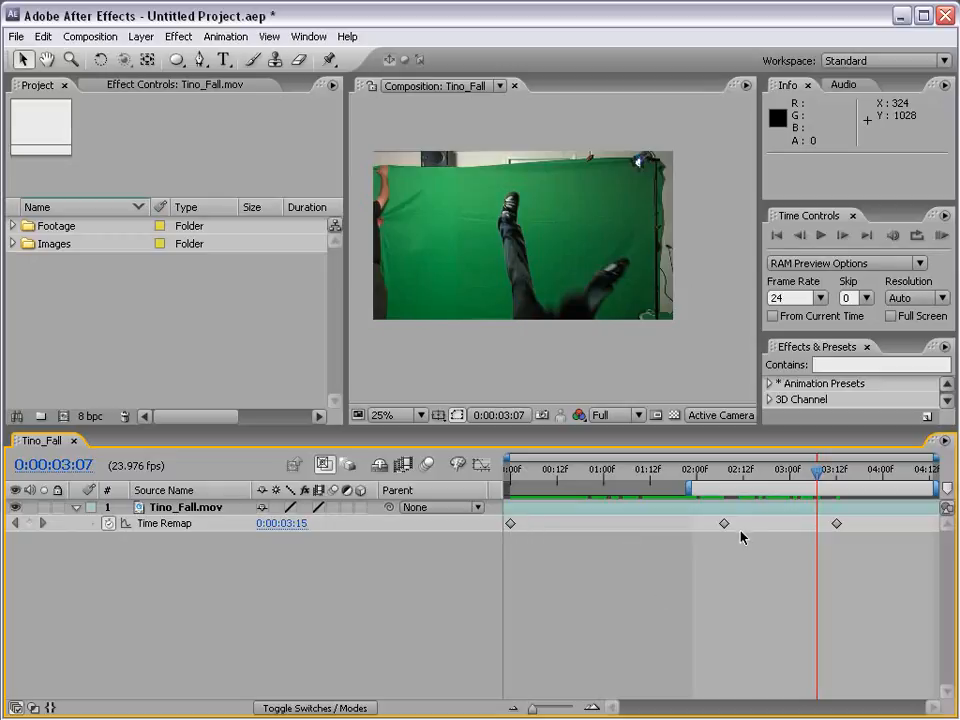
pyautogui.moveTo(724, 526); pyautogui.dragTo(603, 525)
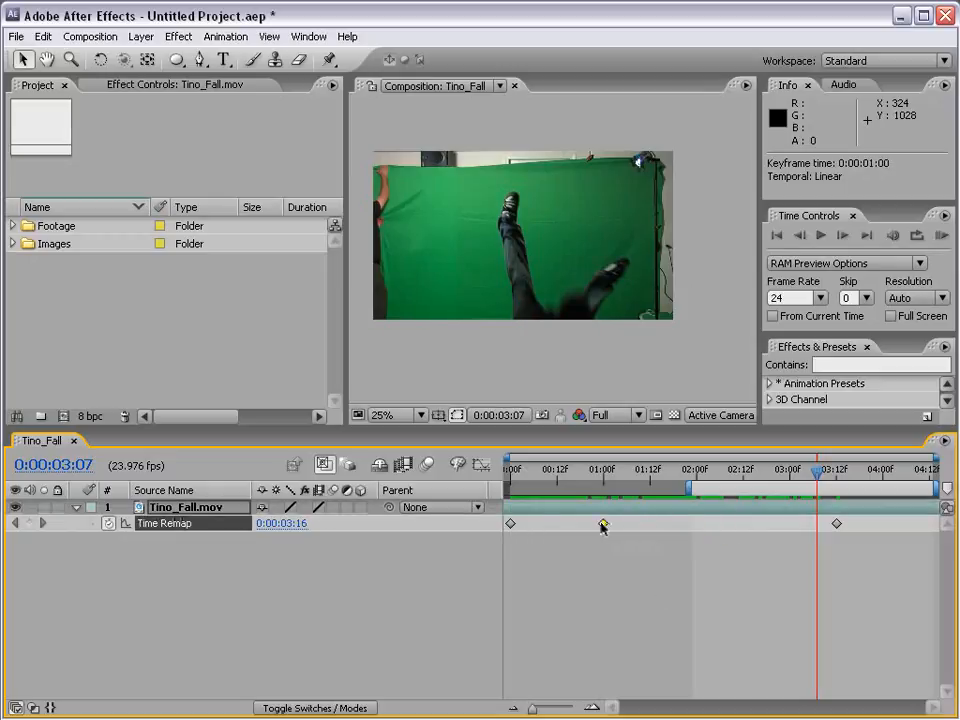
pyautogui.click(521, 477)
pyautogui.moveTo(521, 477); pyautogui.dragTo(600, 477)
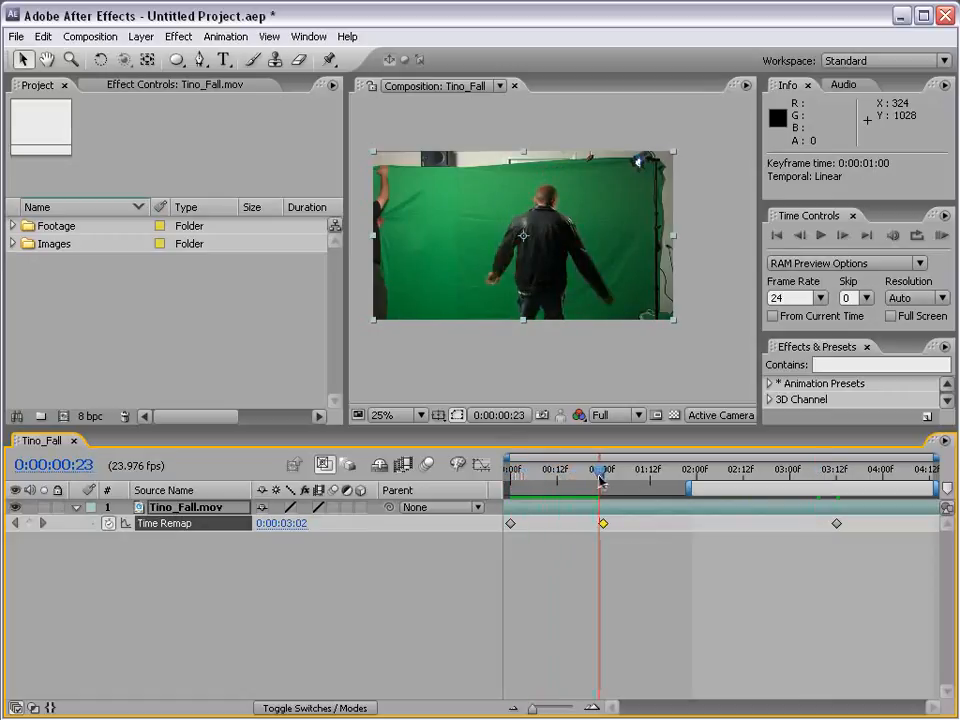
# Speed up the opening further by moving the middle Time Remap keyframe to 0:00:00:13, and check the motion.
pyautogui.moveTo(602, 523); pyautogui.dragTo(561, 523)
pyautogui.moveTo(514, 477)
pyautogui.mouseDown()
pyautogui.moveTo(561, 480)
pyautogui.moveTo(510, 480)
pyautogui.moveTo(548, 488)
pyautogui.moveTo(518, 480)
pyautogui.mouseUp()
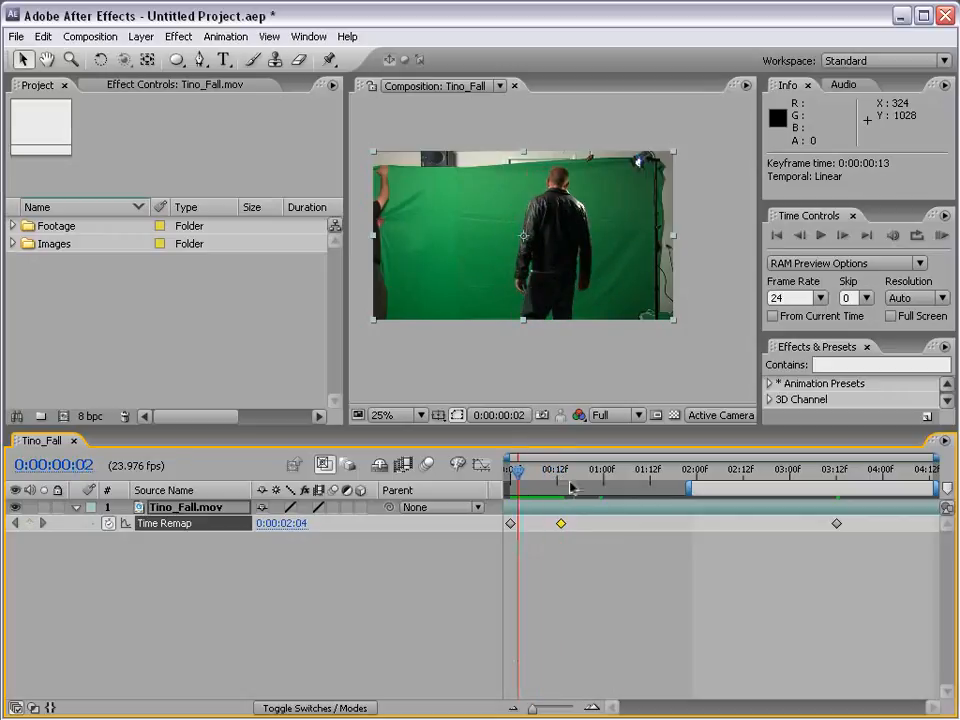
pyautogui.click(565, 478)
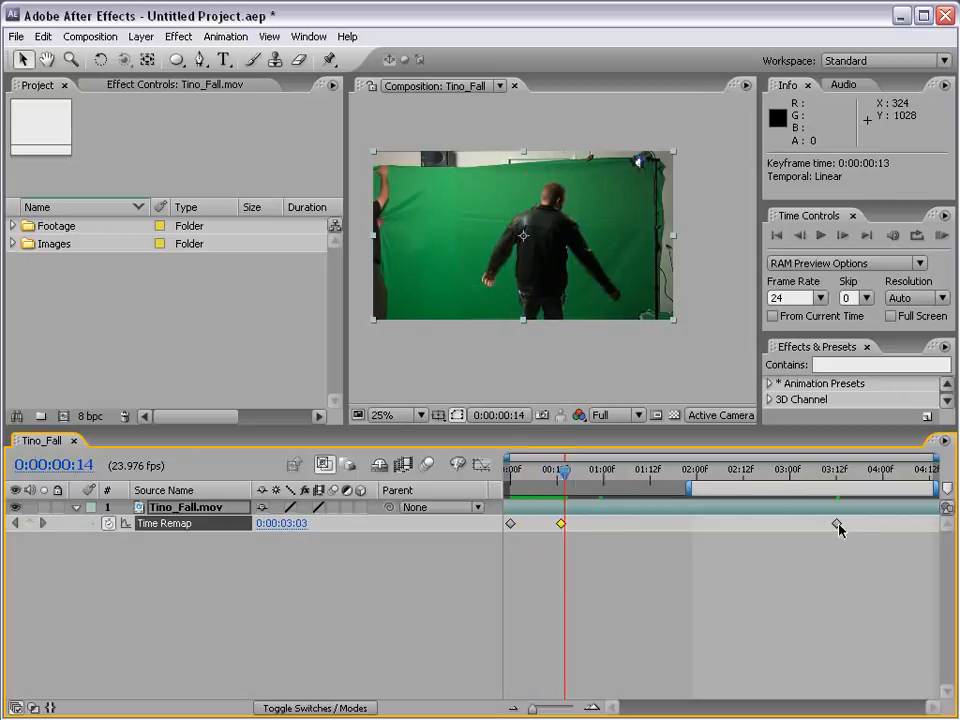
# Slow down the fall by moving the last Time Remap keyframe to 0:00:04:09, and check the frames at both keyframes.
pyautogui.moveTo(836, 523); pyautogui.dragTo(917, 527)
pyautogui.moveTo(568, 477)
pyautogui.mouseDown()
pyautogui.moveTo(907, 481)
pyautogui.moveTo(549, 480)
pyautogui.moveTo(560, 478)
pyautogui.mouseUp()
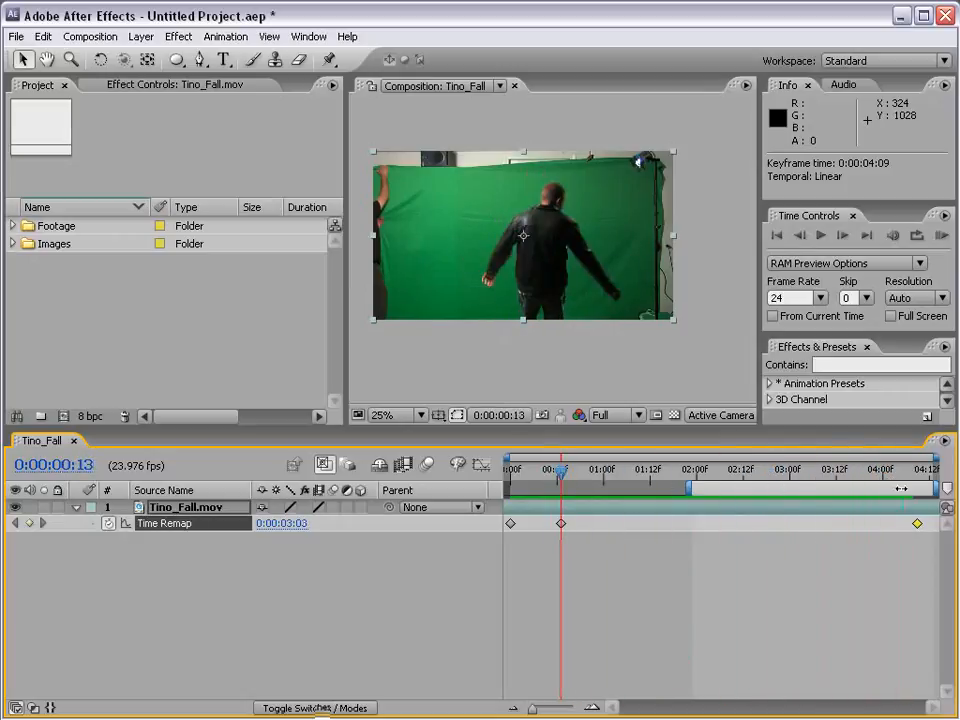
pyautogui.press('k')
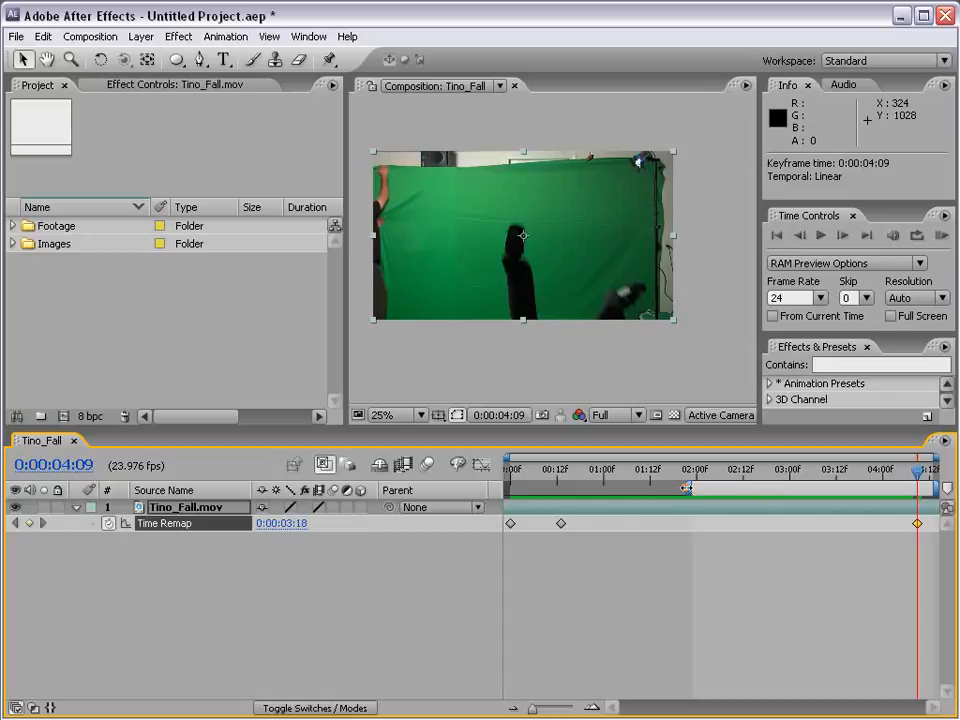
# Reset the work area to span the whole composition and turn its frame blending back on.
pyautogui.doubleClick(686, 494)
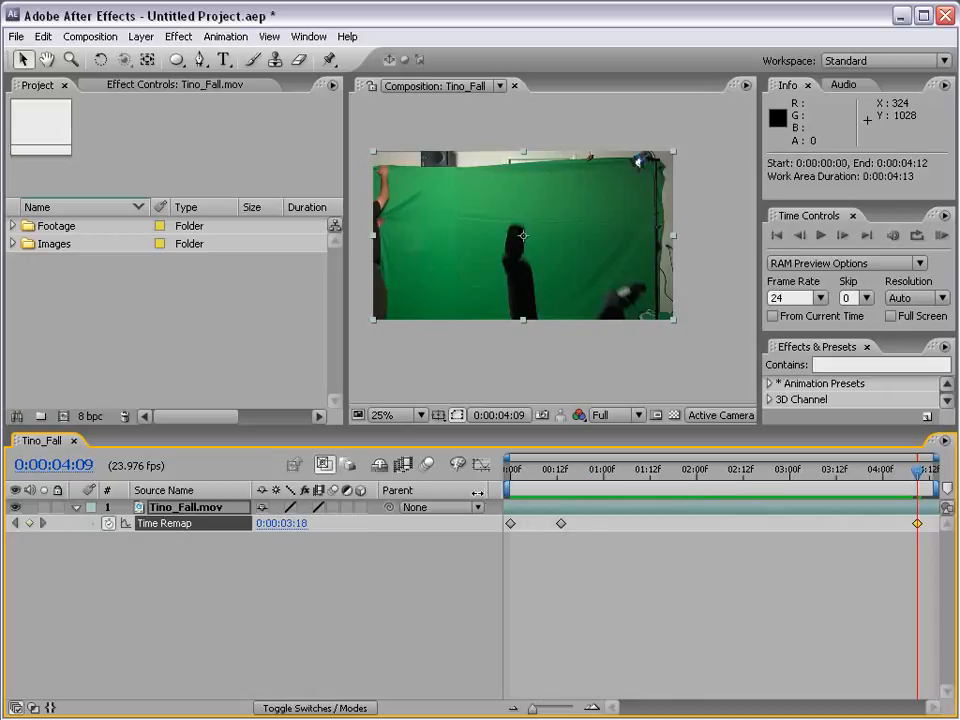
pyautogui.click(404, 466)
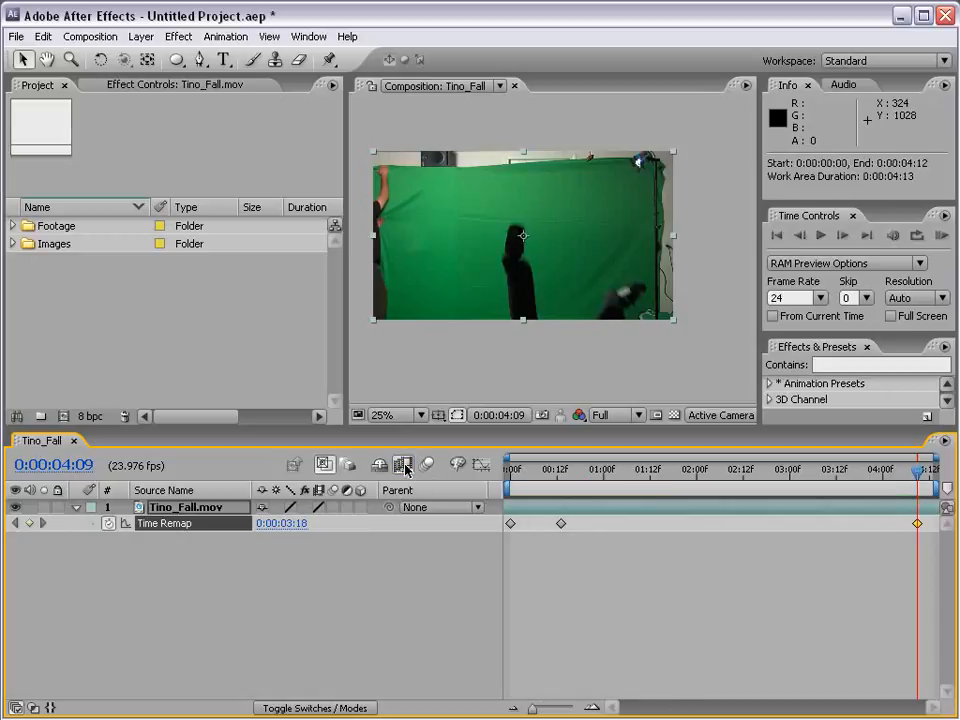
# Run a RAM preview of the time-remapped fall, stop it, and deselect the layer.
pyautogui.click(941, 236)
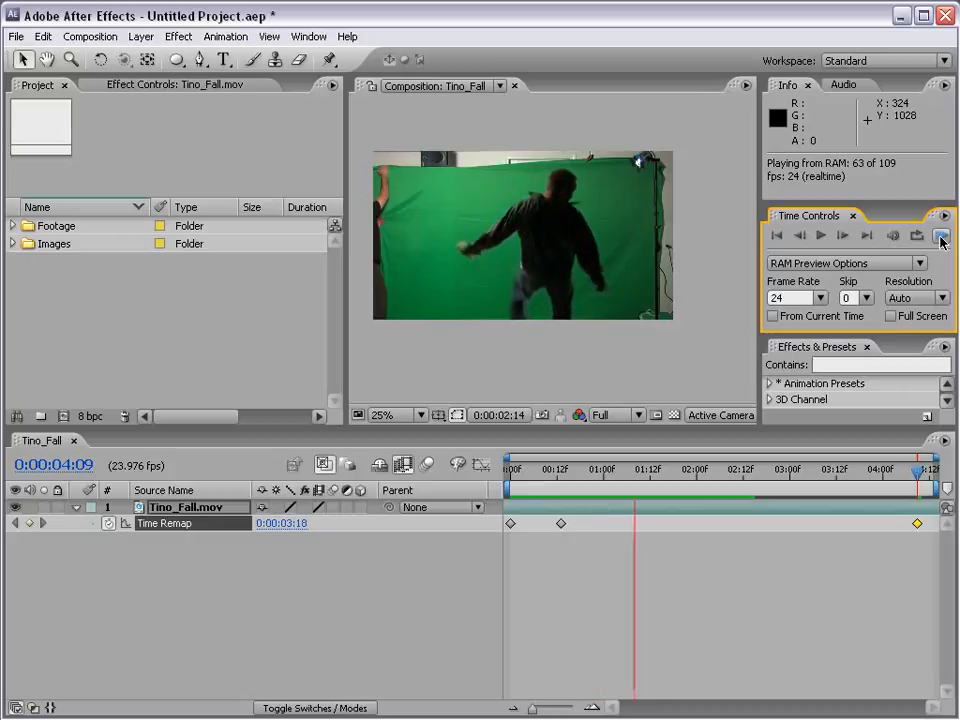
pyautogui.click(941, 236)
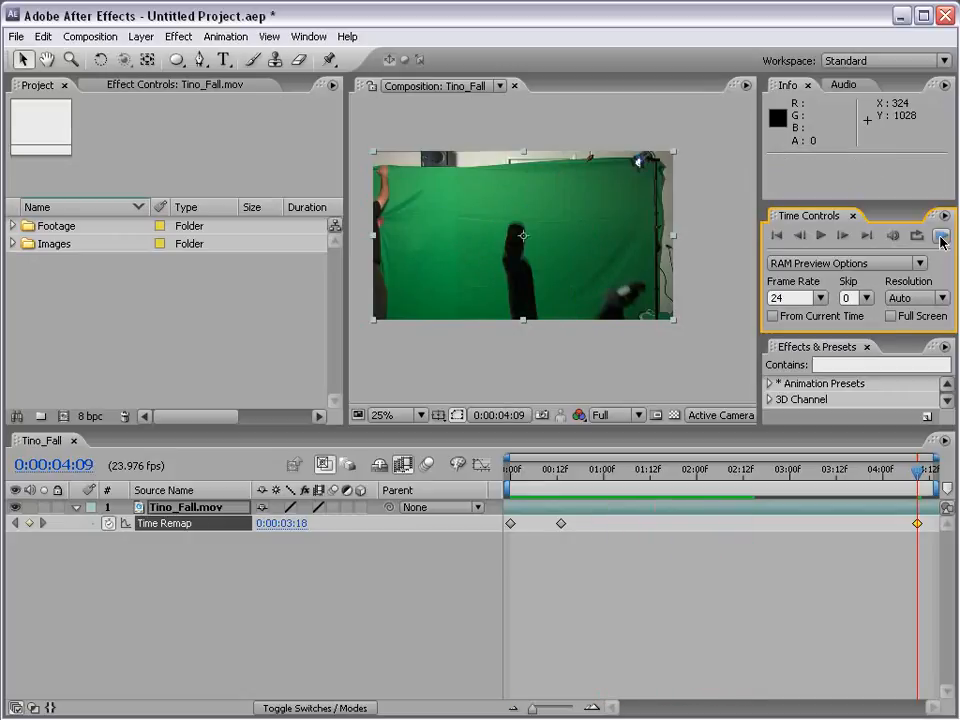
pyautogui.click(553, 566)
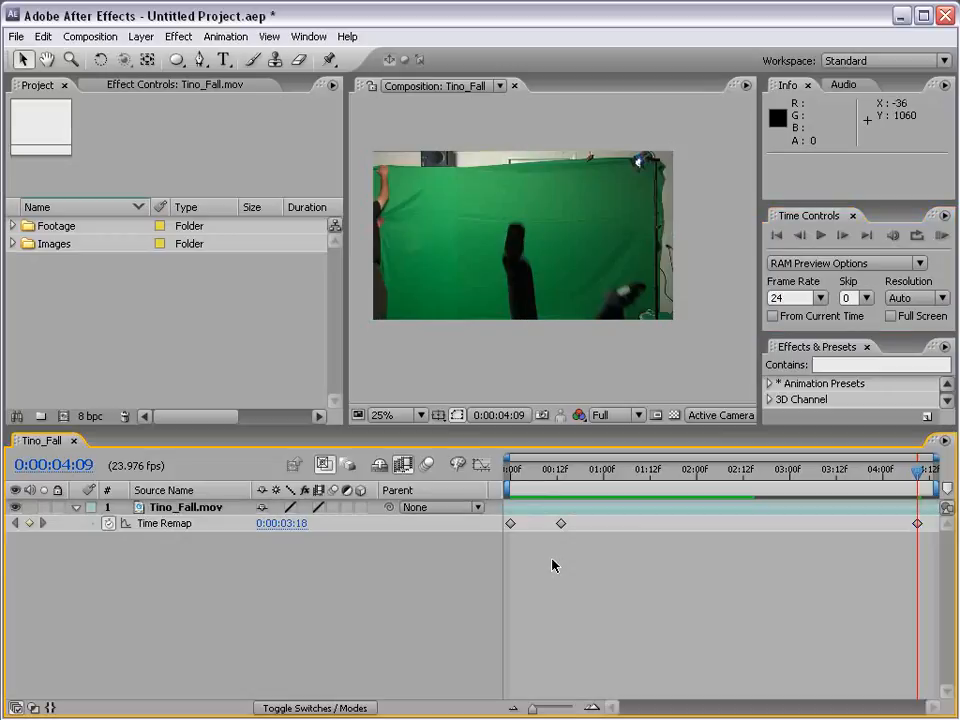